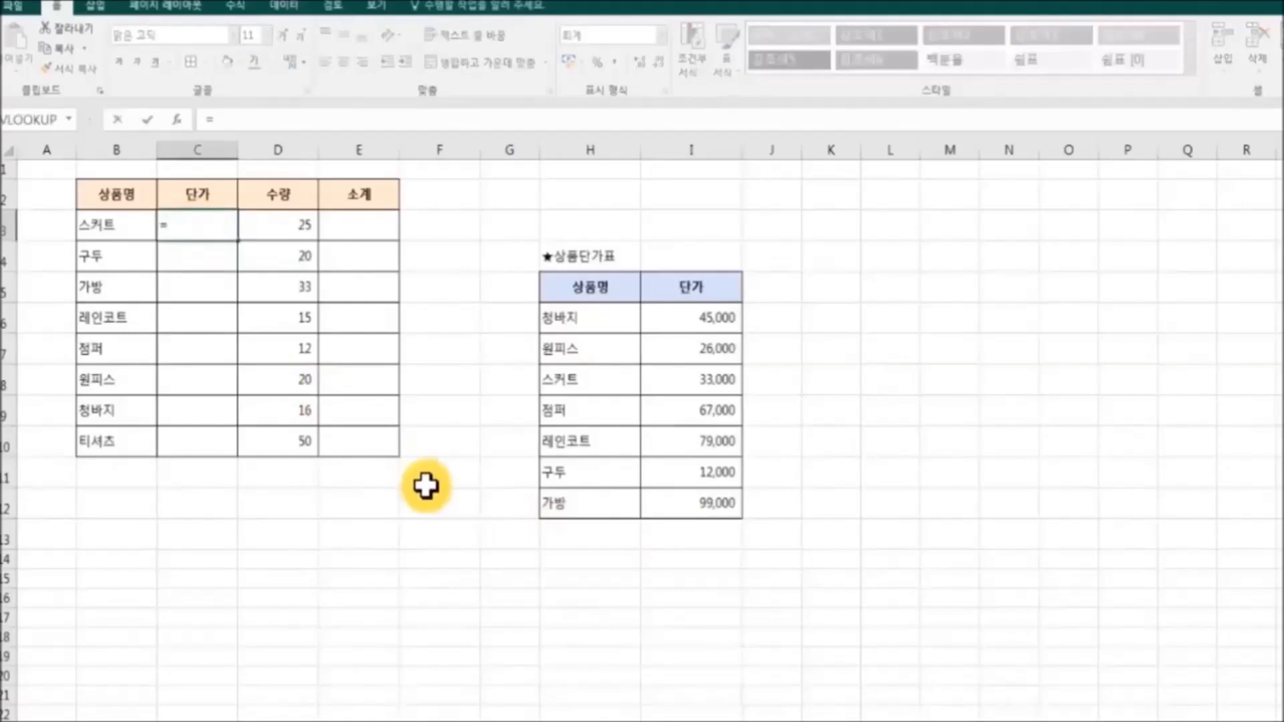
- Insert the VLOOKUP function in C3 with the product name in B3 as its lookup value
left_click(178, 122)
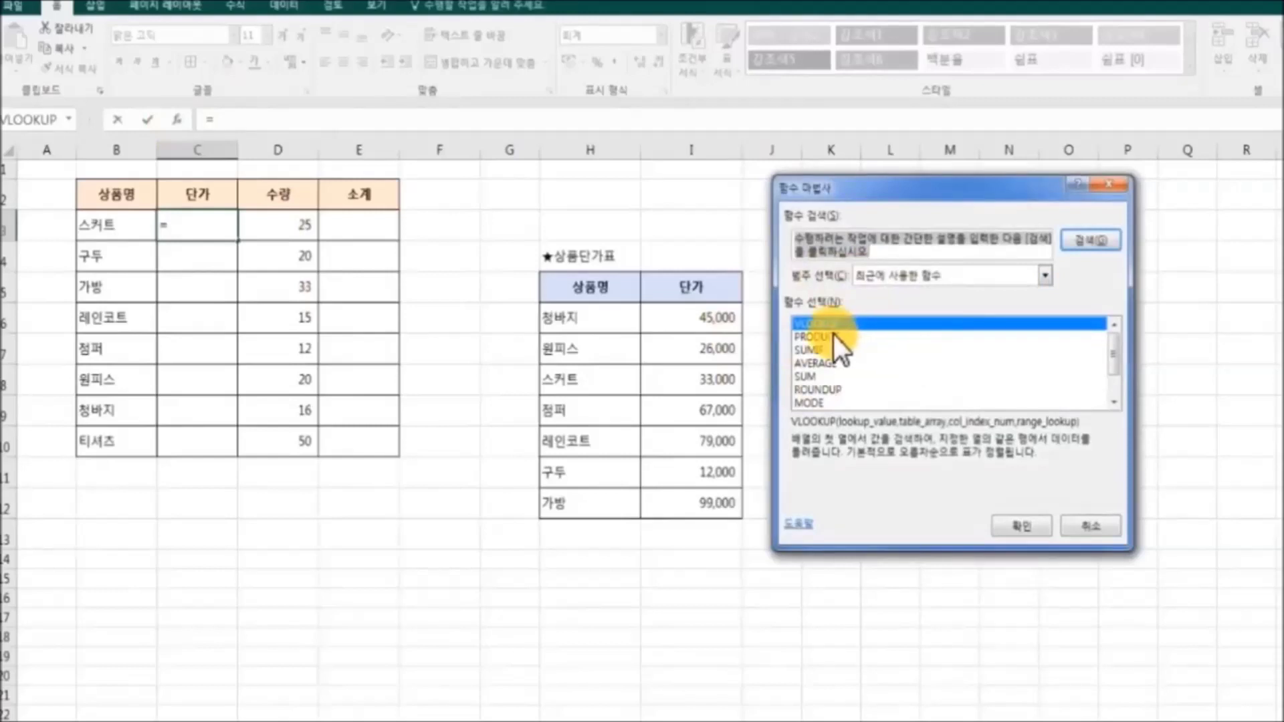
left_click(1019, 526)
left_click_drag(941, 214, 1003, 229)
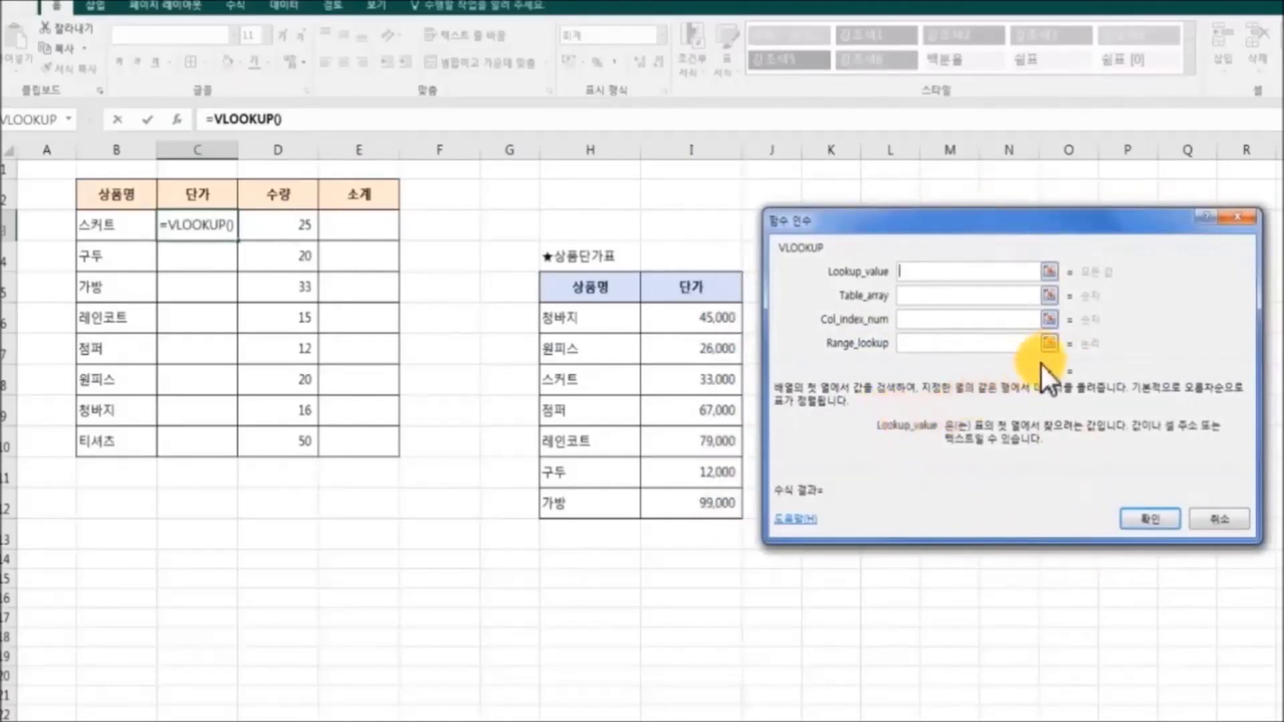
left_click(1050, 271)
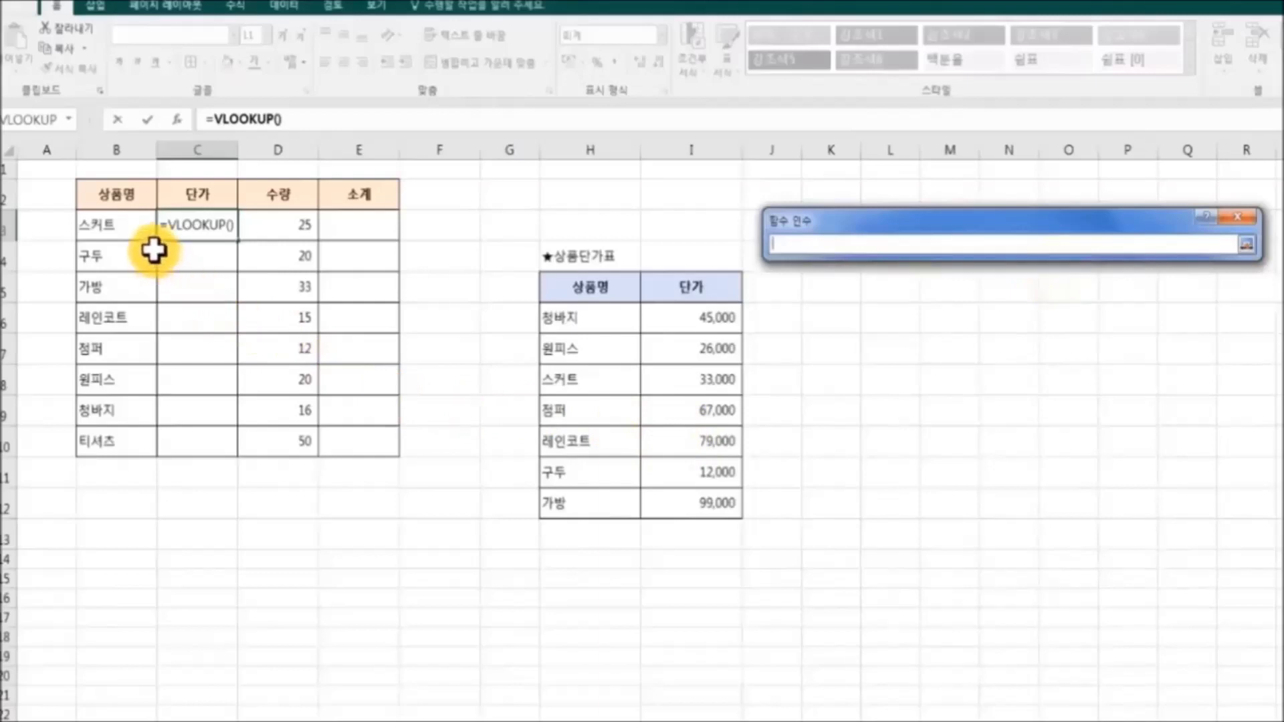
left_click(130, 222)
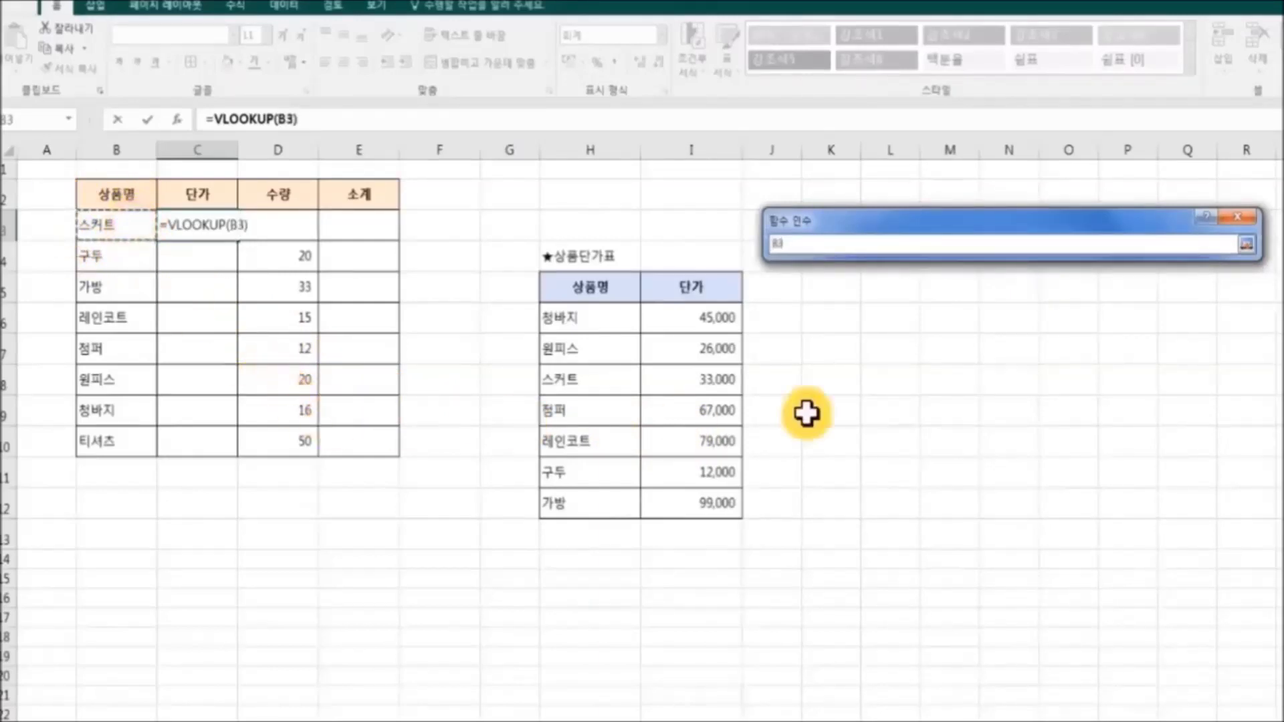
left_click(1246, 245)
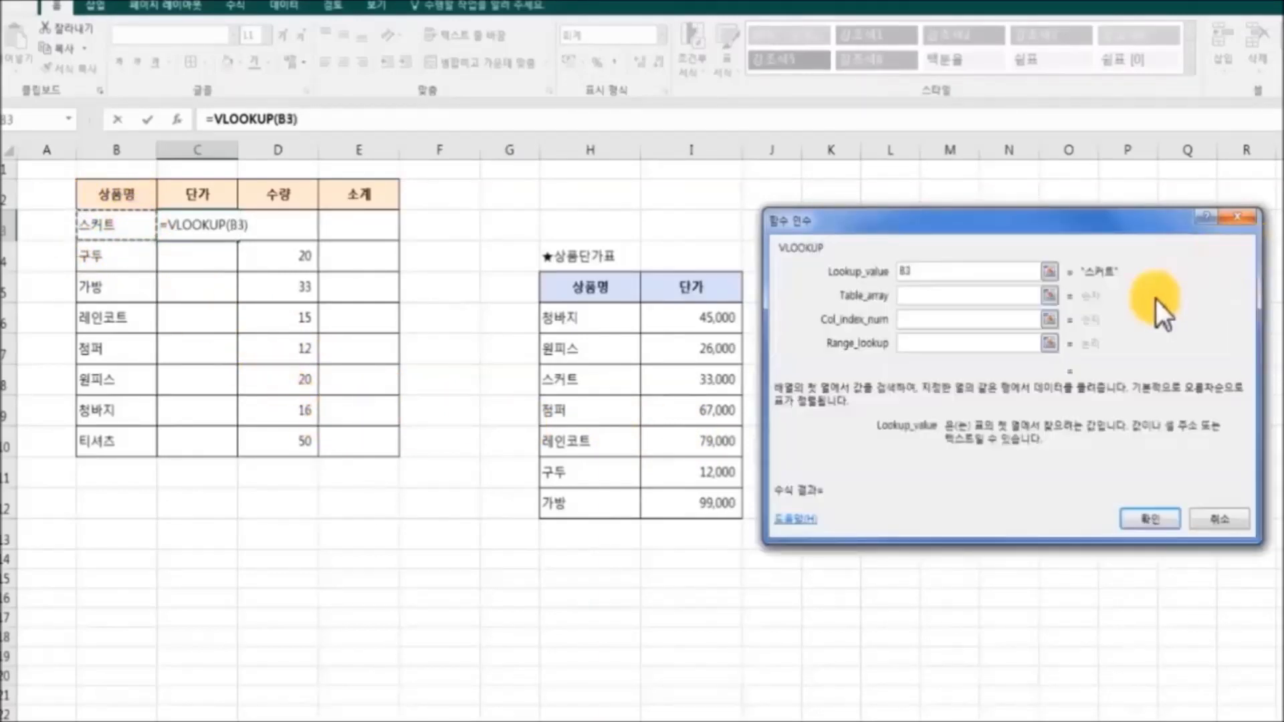
- Set the VLOOKUP table array to the whole columns H:I holding the unit price table
left_click(1050, 295)
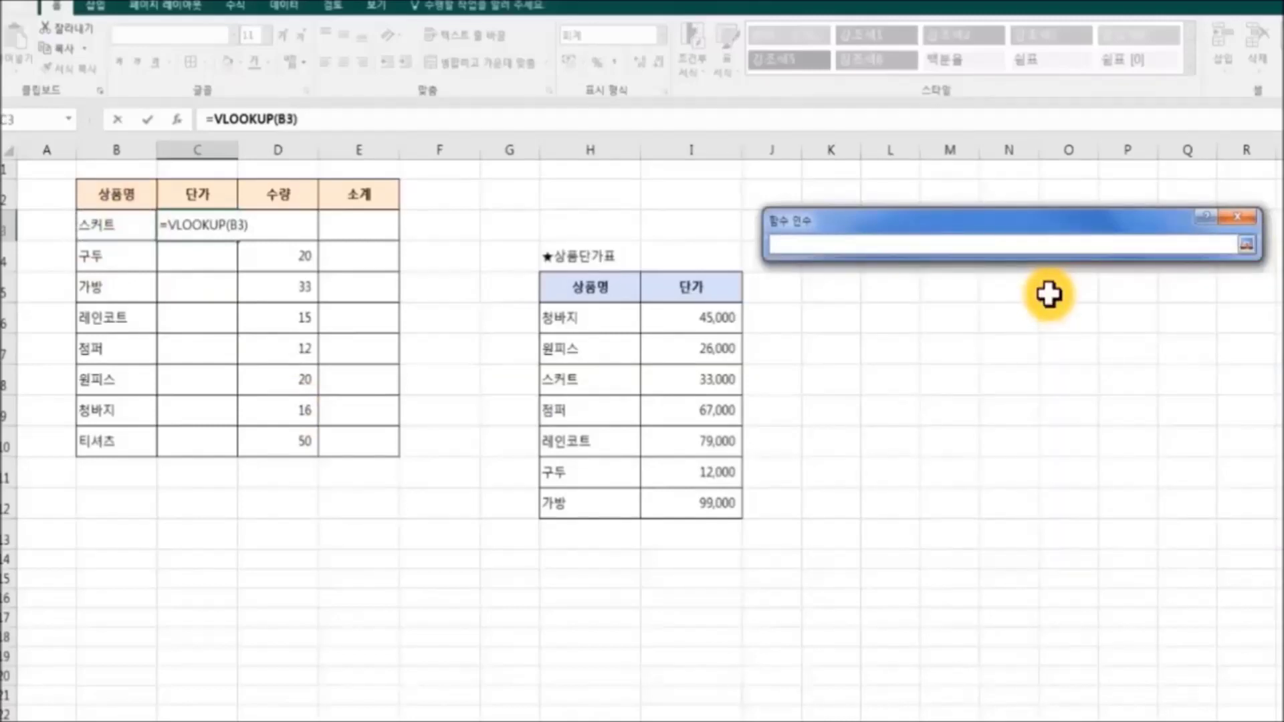
left_click_drag(573, 152, 692, 157)
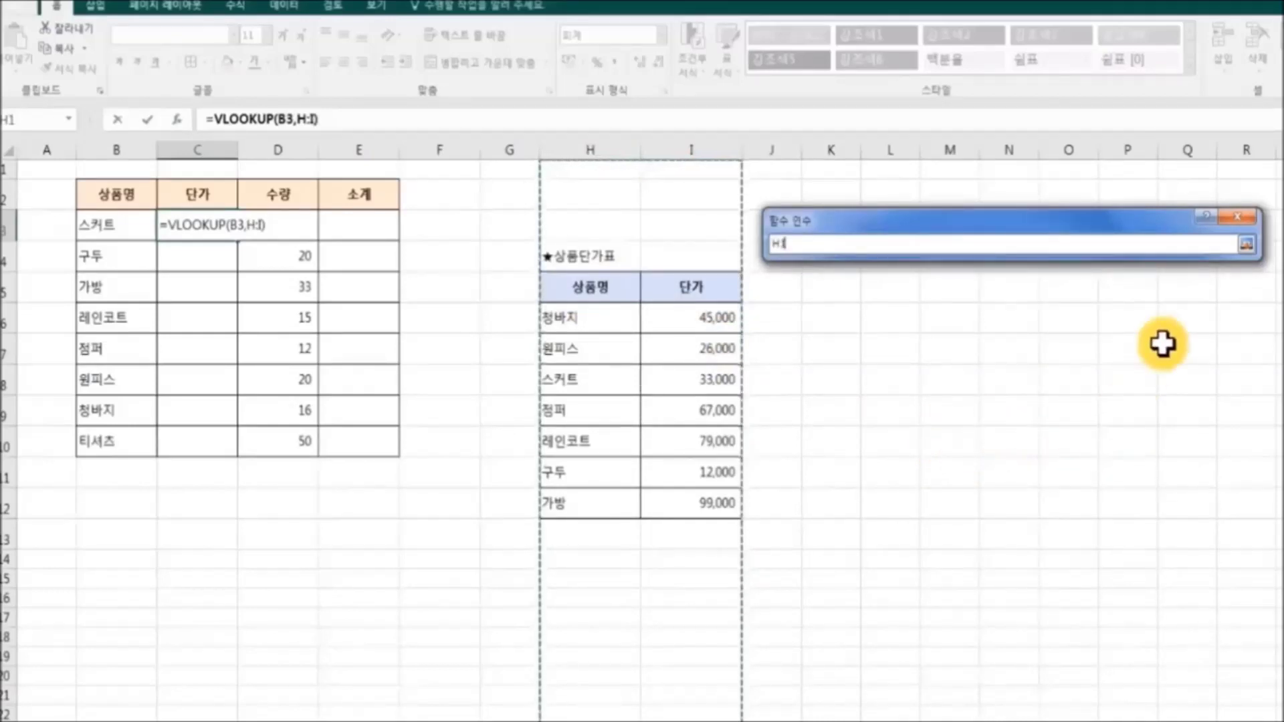
left_click(1246, 244)
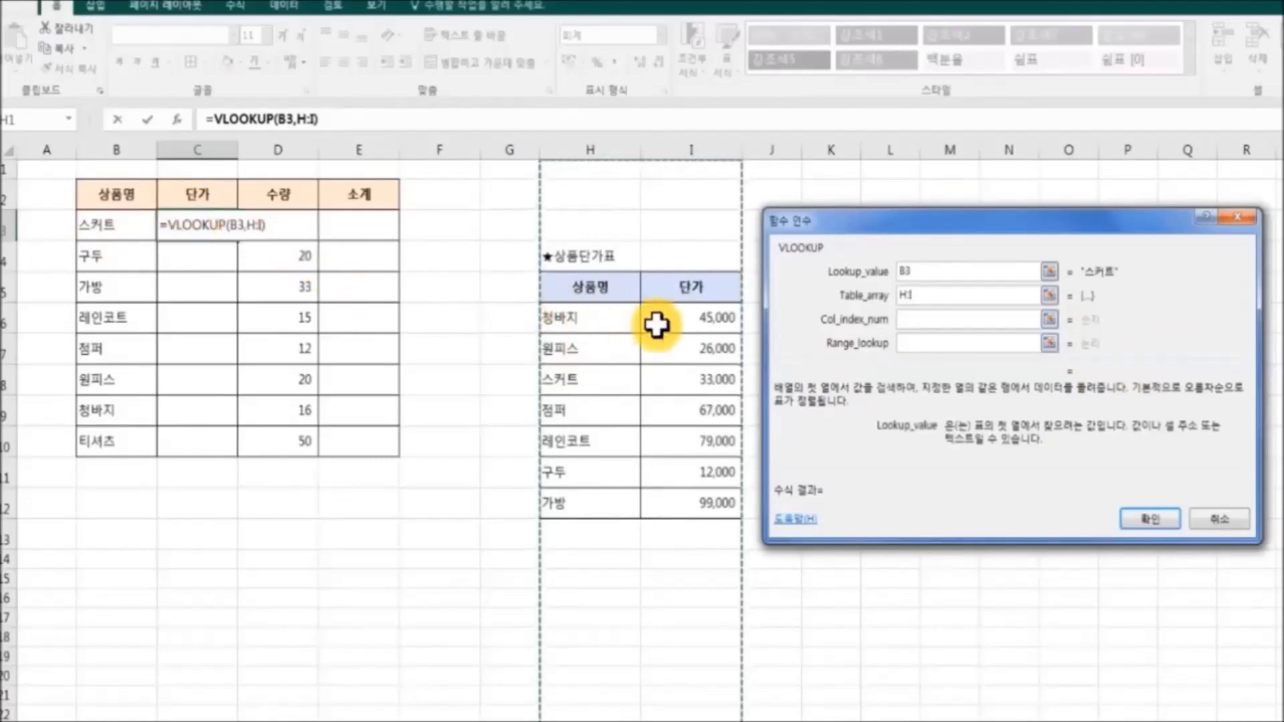
- Complete the VLOOKUP with column index number 2 and range lookup 0 for an exact match
left_click(961, 318)
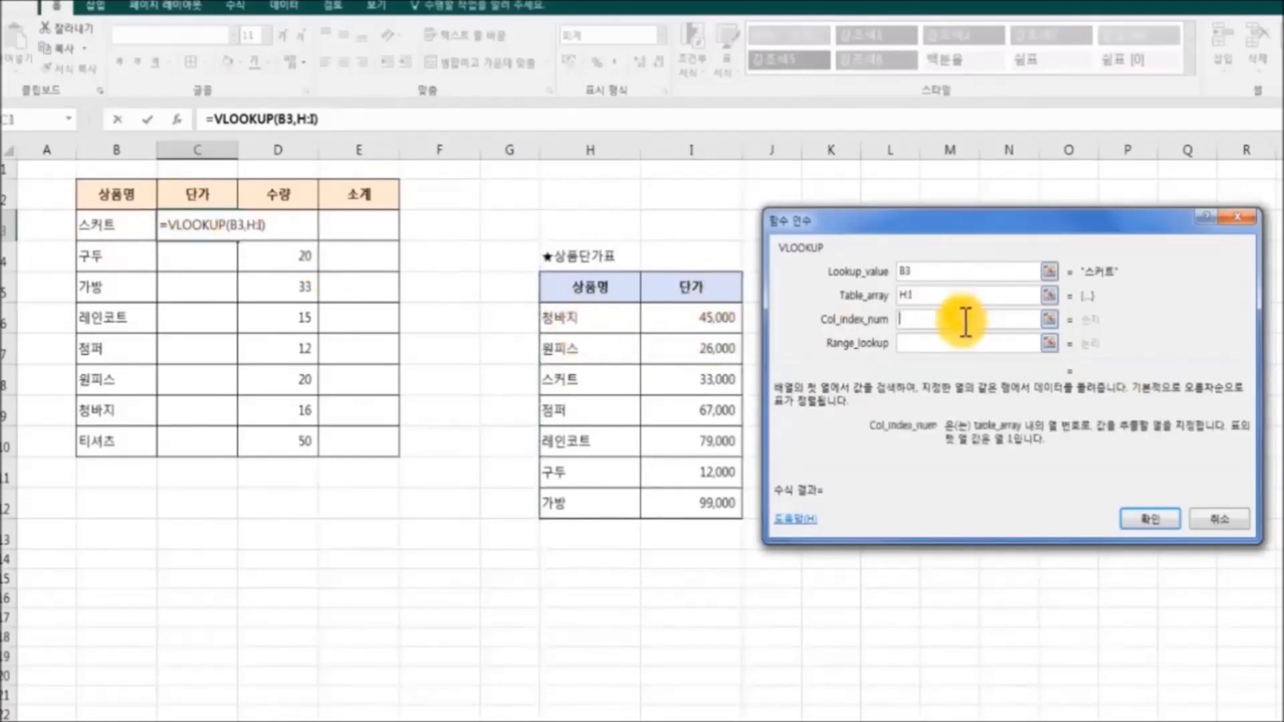
type("2")
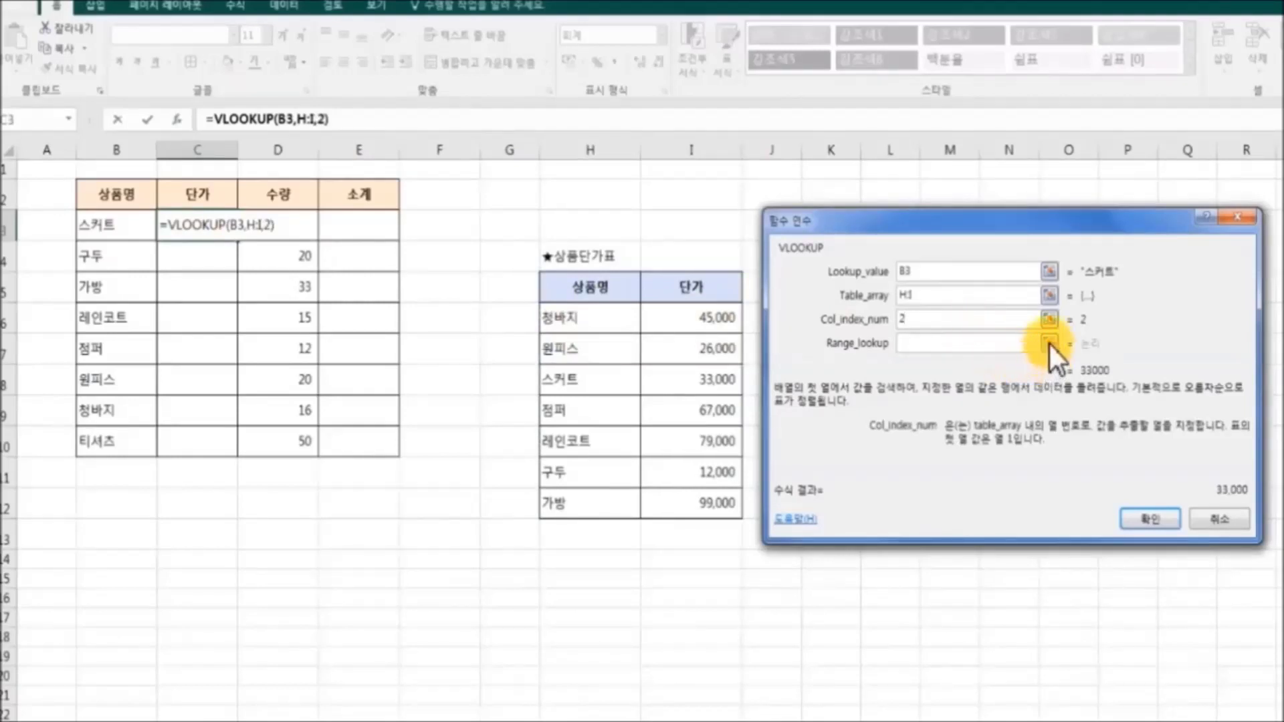
left_click(996, 343)
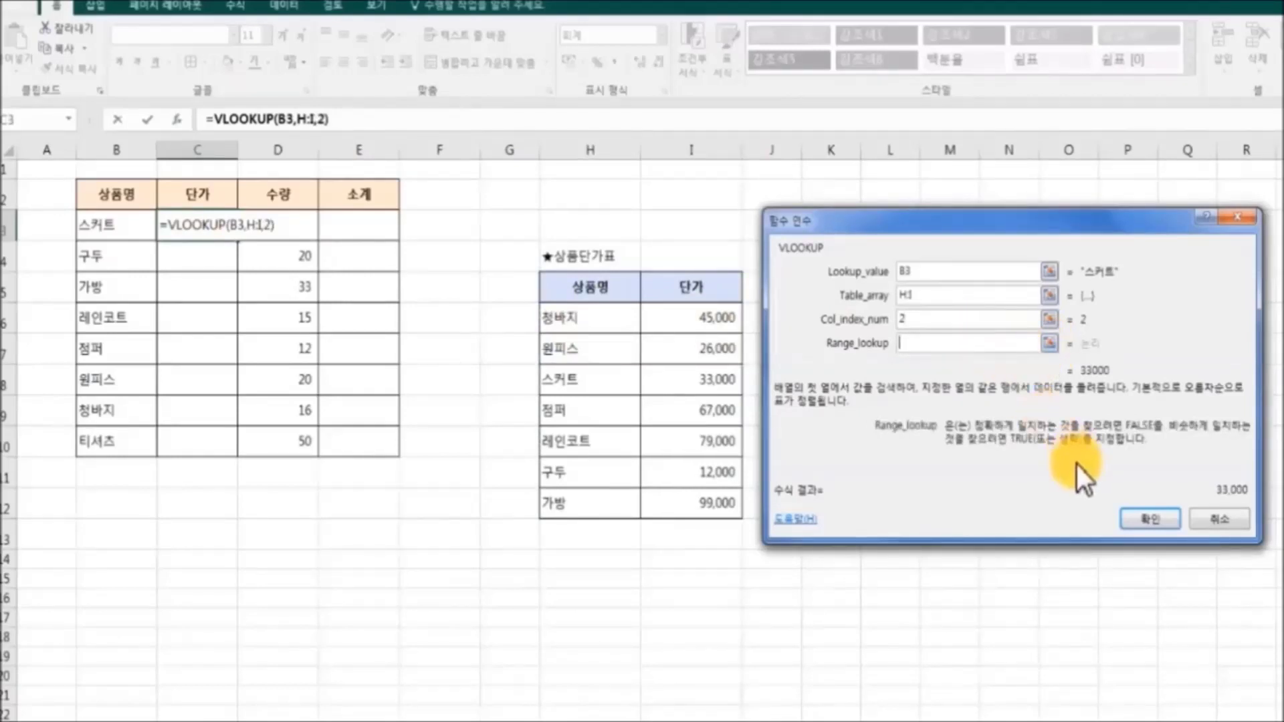
type("0")
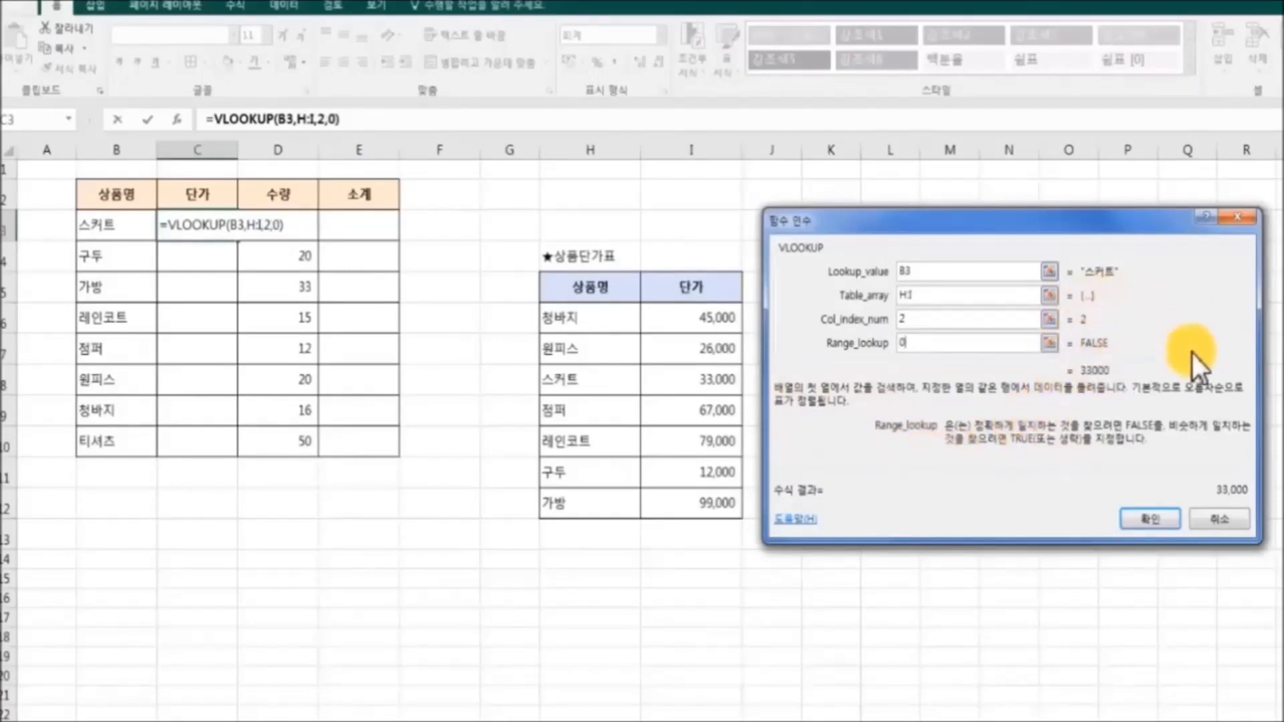
left_click(1157, 523)
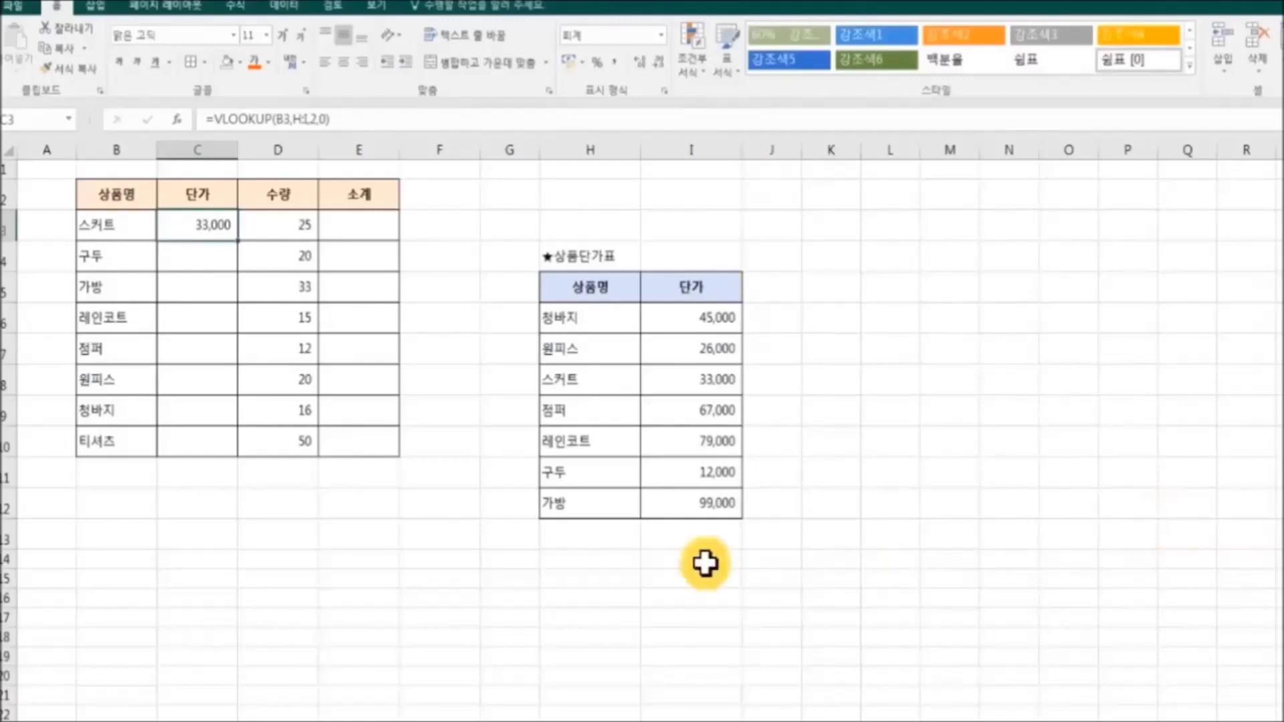
- Fill the unit price formula in C3 down through C10
left_click_drag(241, 242, 238, 456)
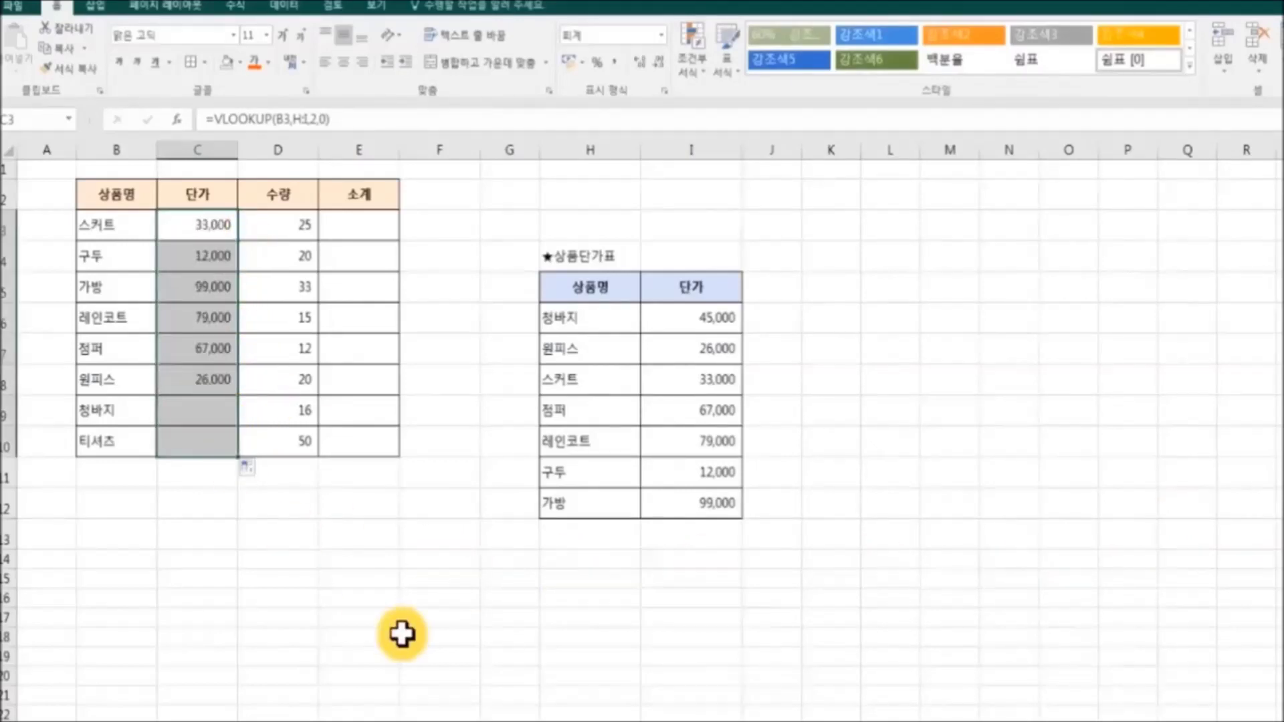
left_click(417, 632)
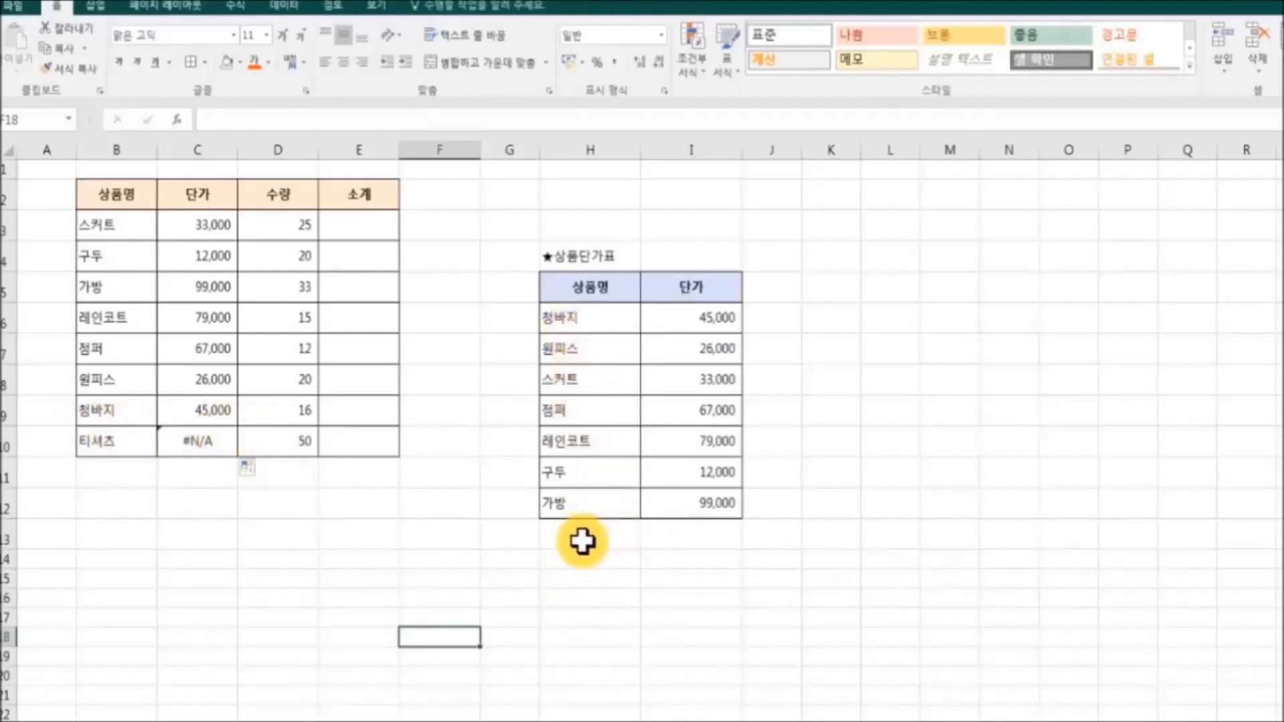
- Extend the price table with a bordered row 13 containing the product 티셔츠 and unit price 15000
left_click_drag(572, 540, 684, 542)
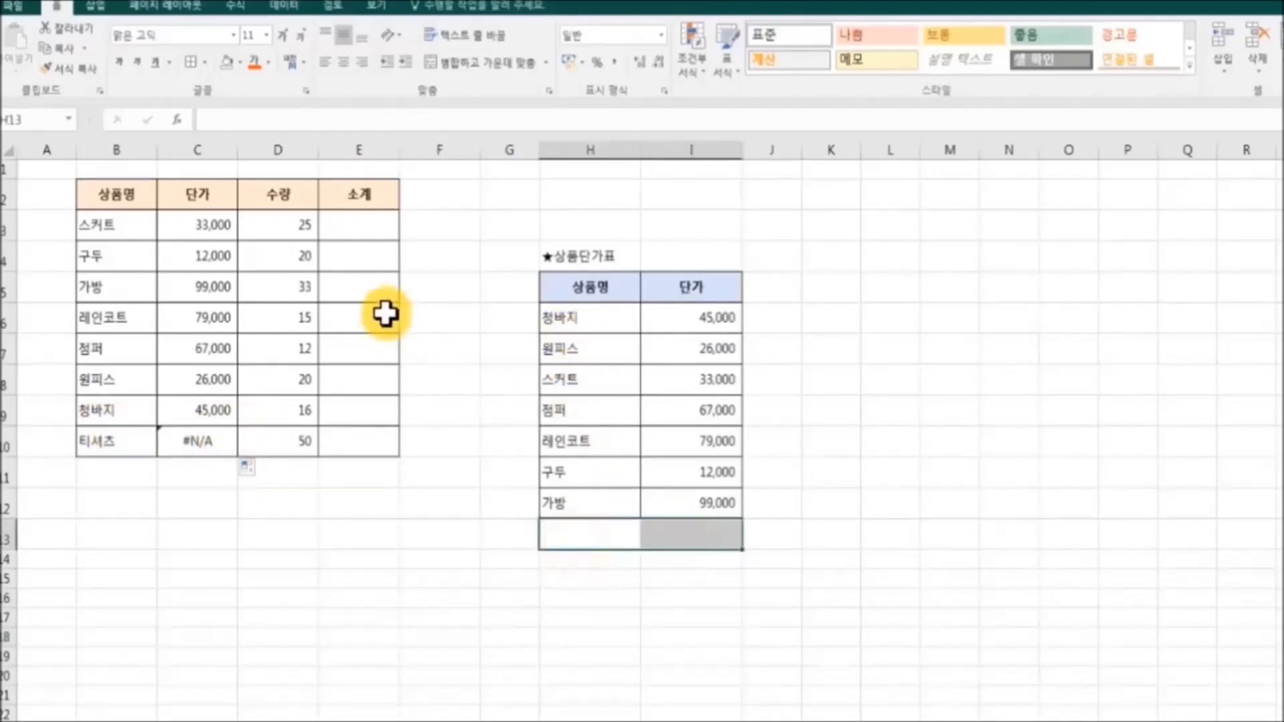
left_click(575, 530)
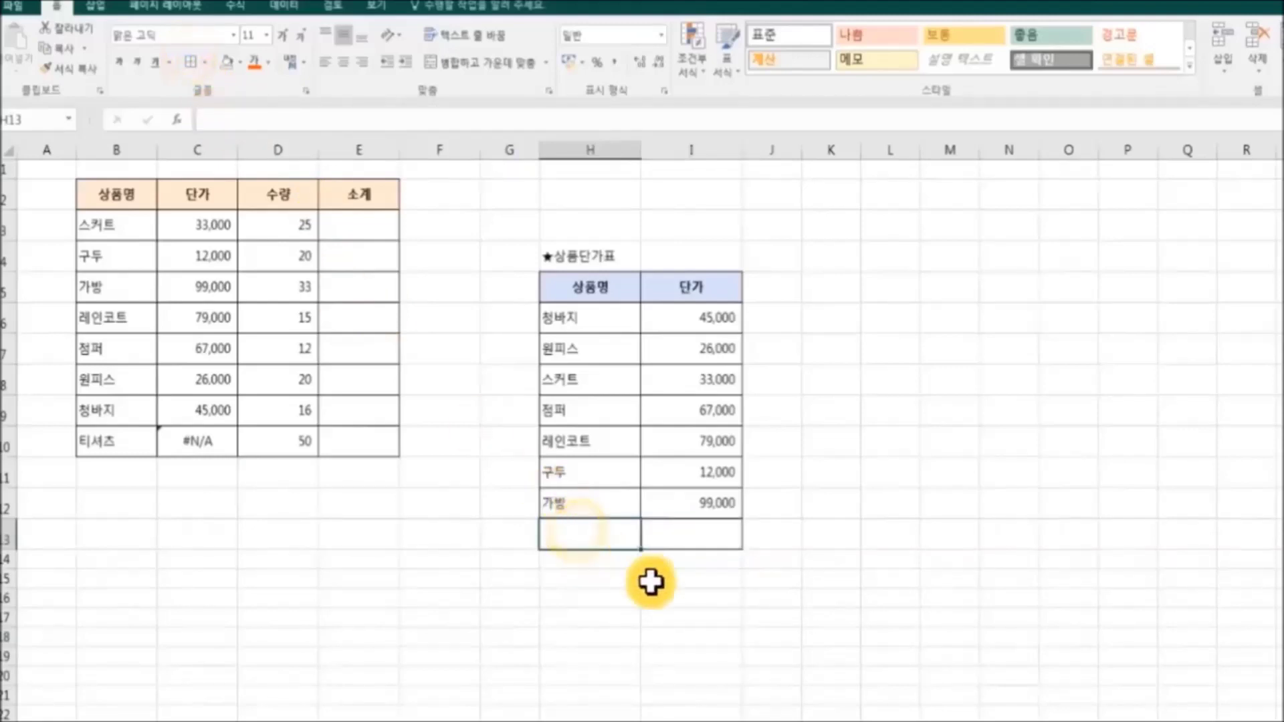
type("티셔즈")
left_click(679, 535)
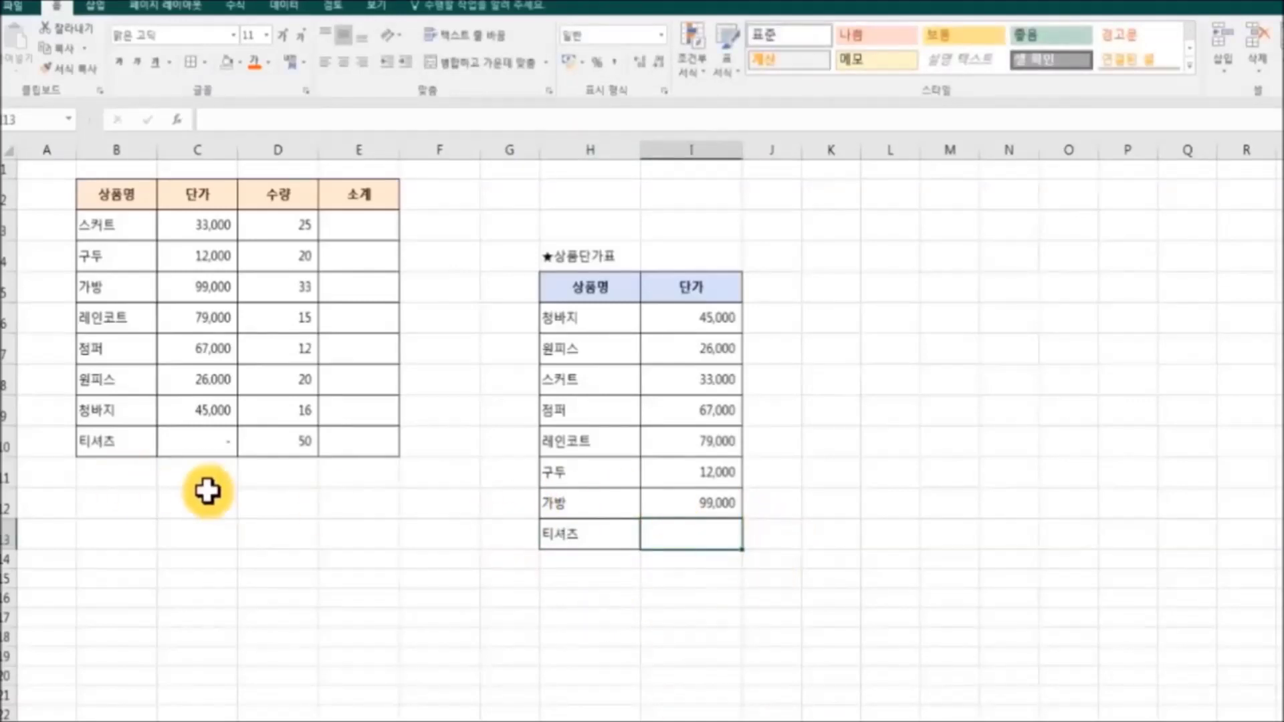
type("15000")
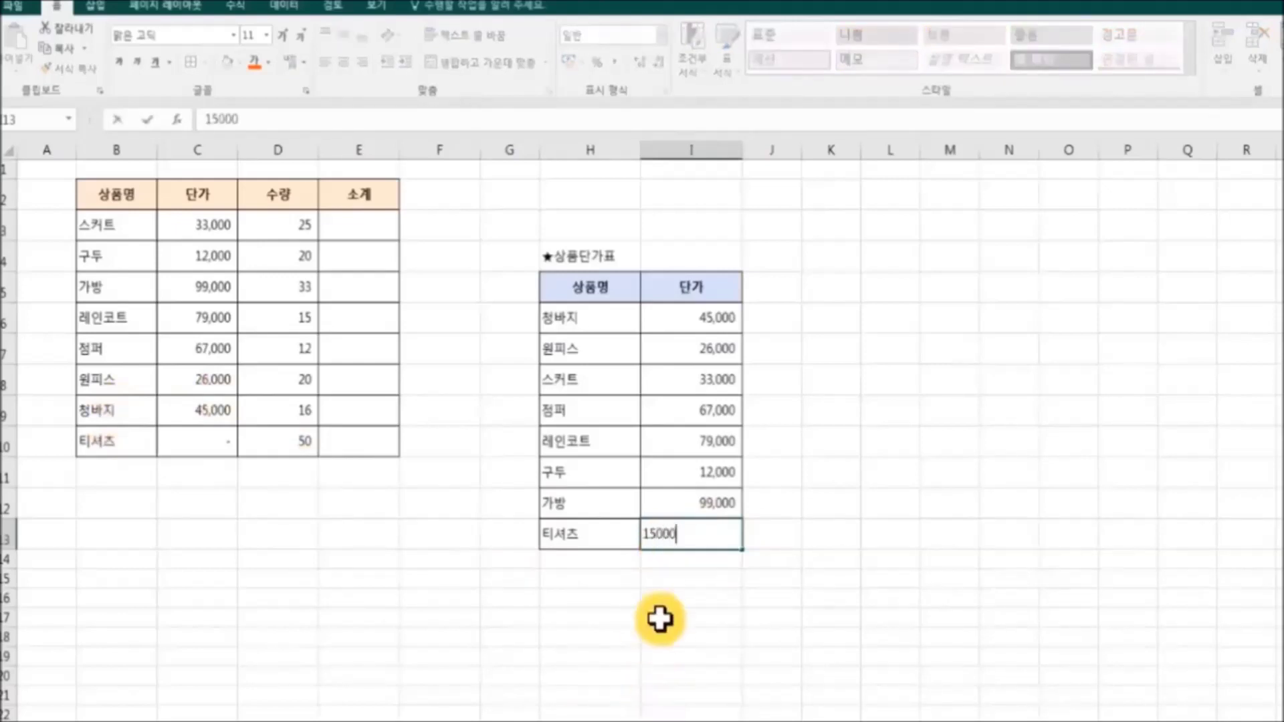
left_click(334, 525)
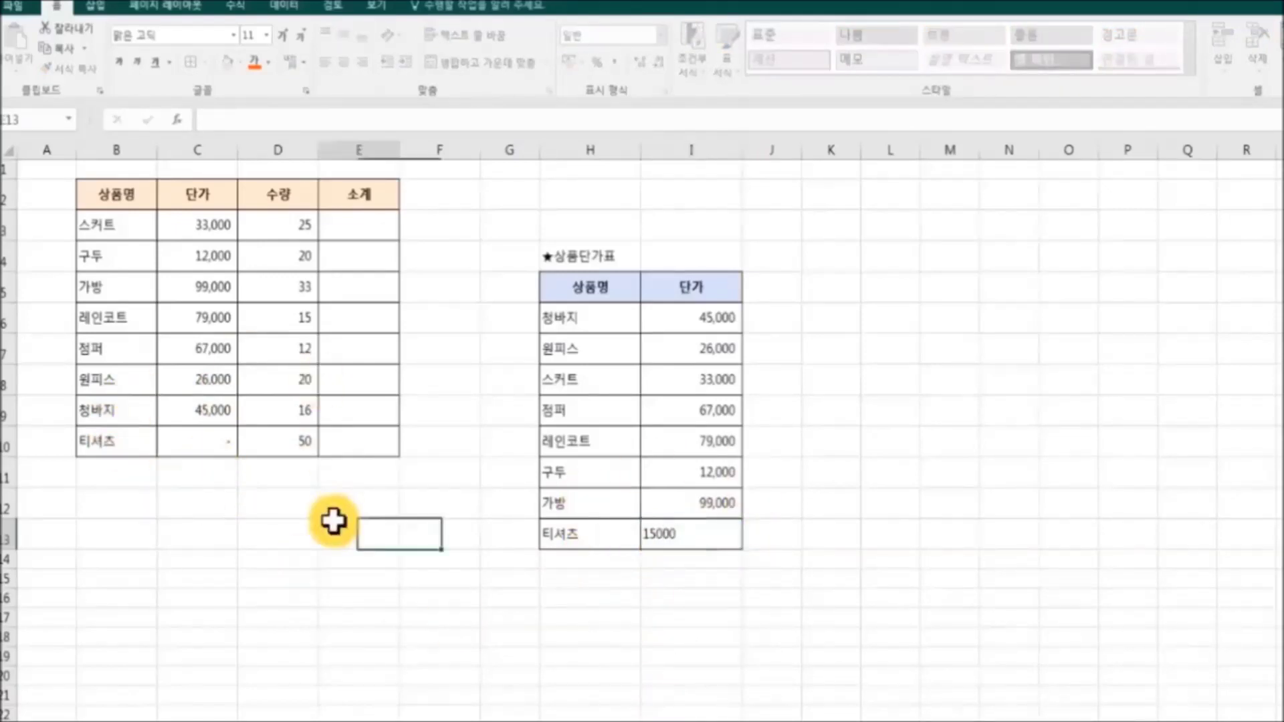
left_click(266, 541)
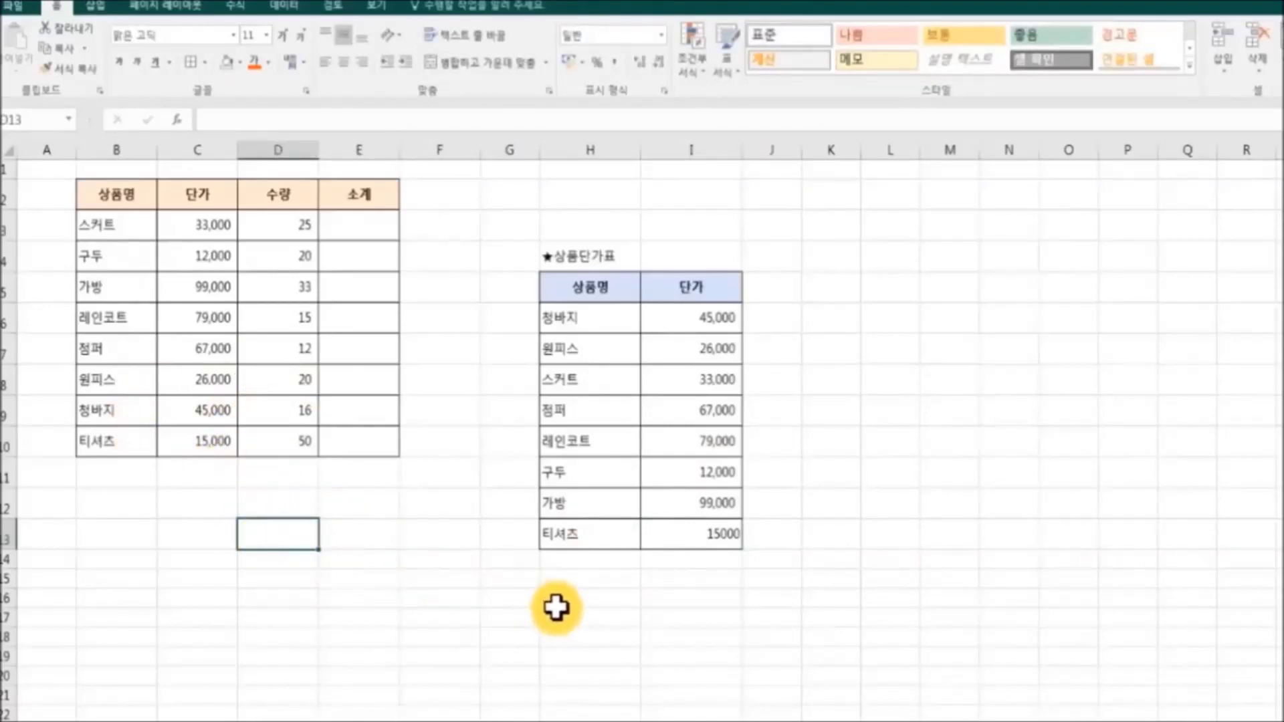
- Format the 티셔츠 unit price in I13 with the thousands-separator comma style
left_click(704, 541)
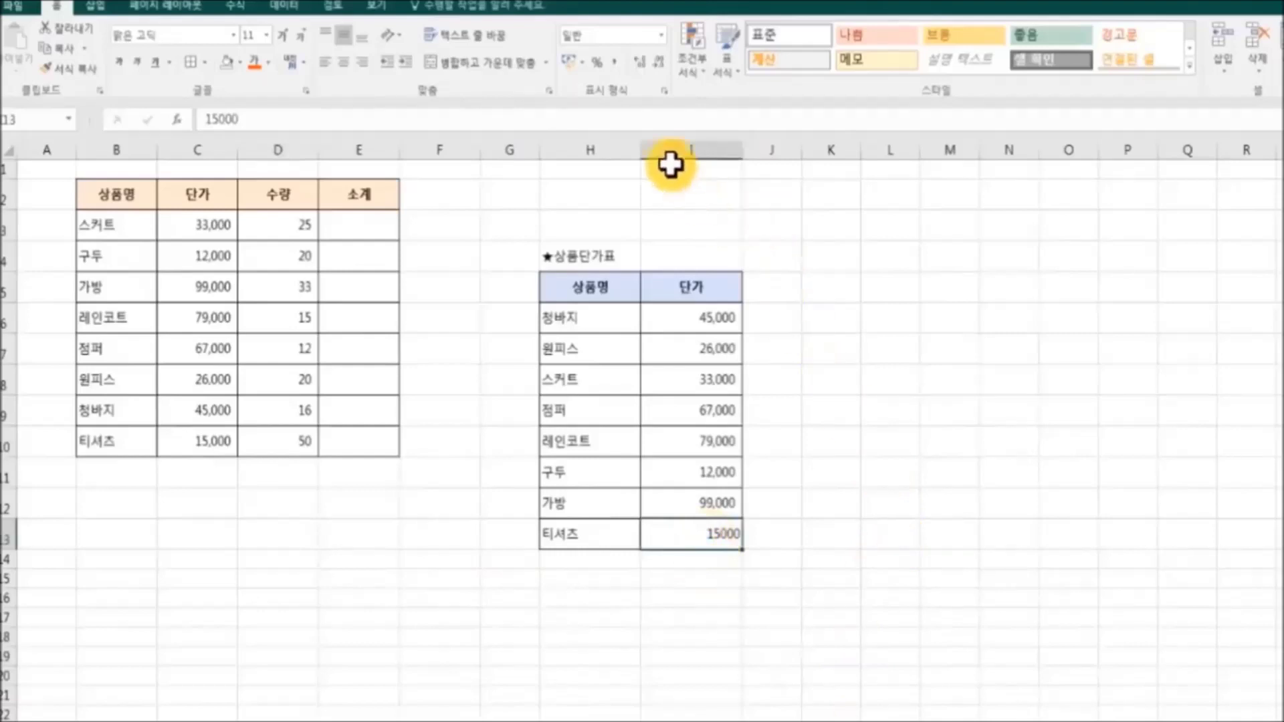
left_click(610, 59)
left_click(939, 577)
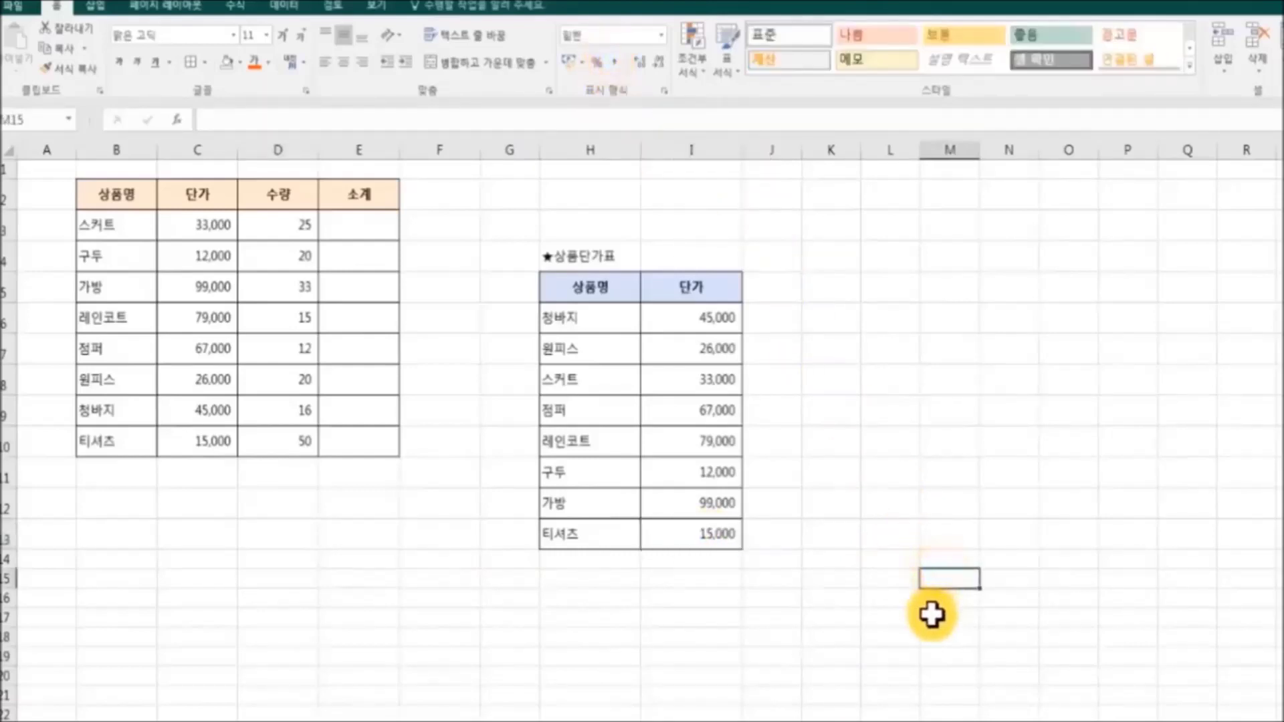
- Enter the formula =C3*D3 in E3 to calculate the 스커트 subtotal
type("=")
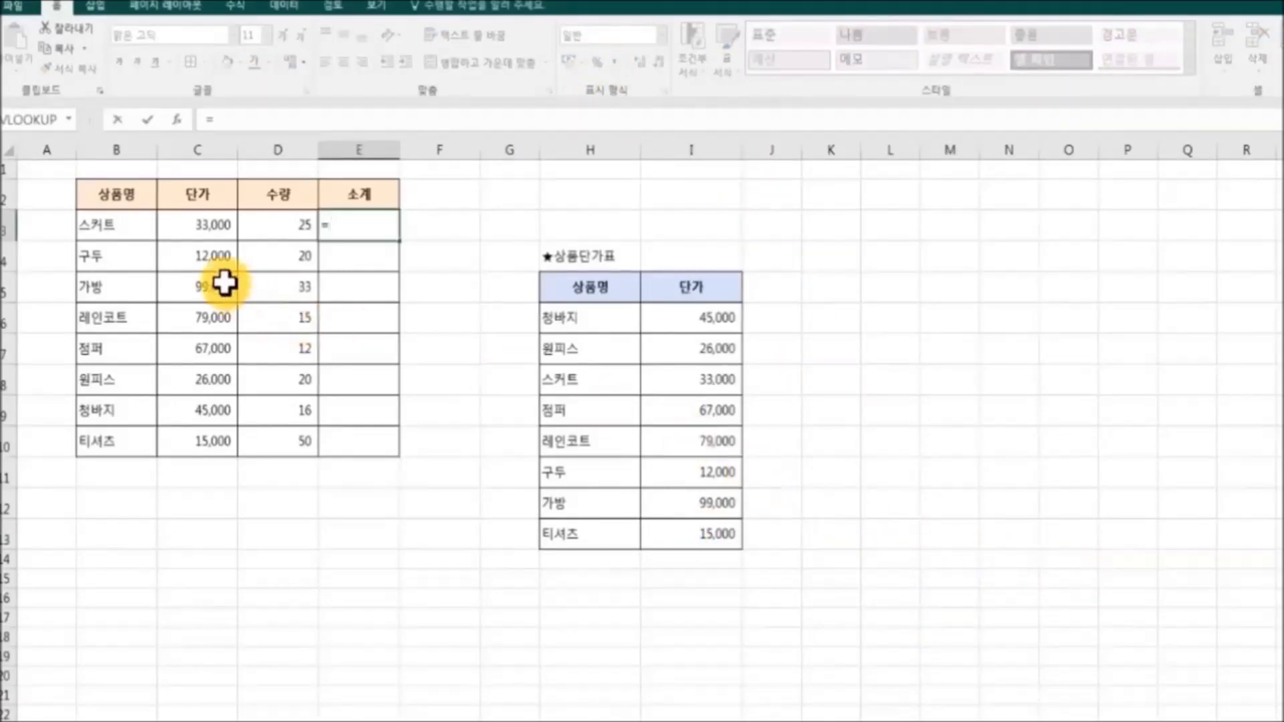
left_click(200, 228)
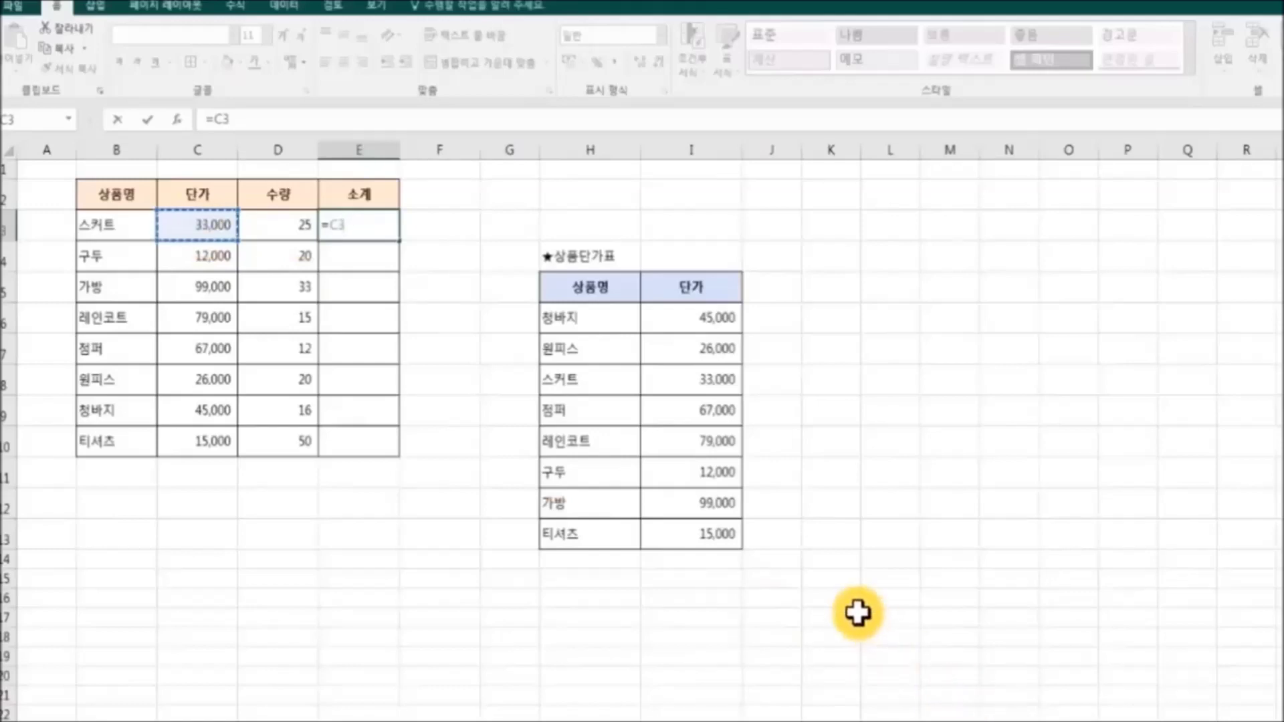
type("*")
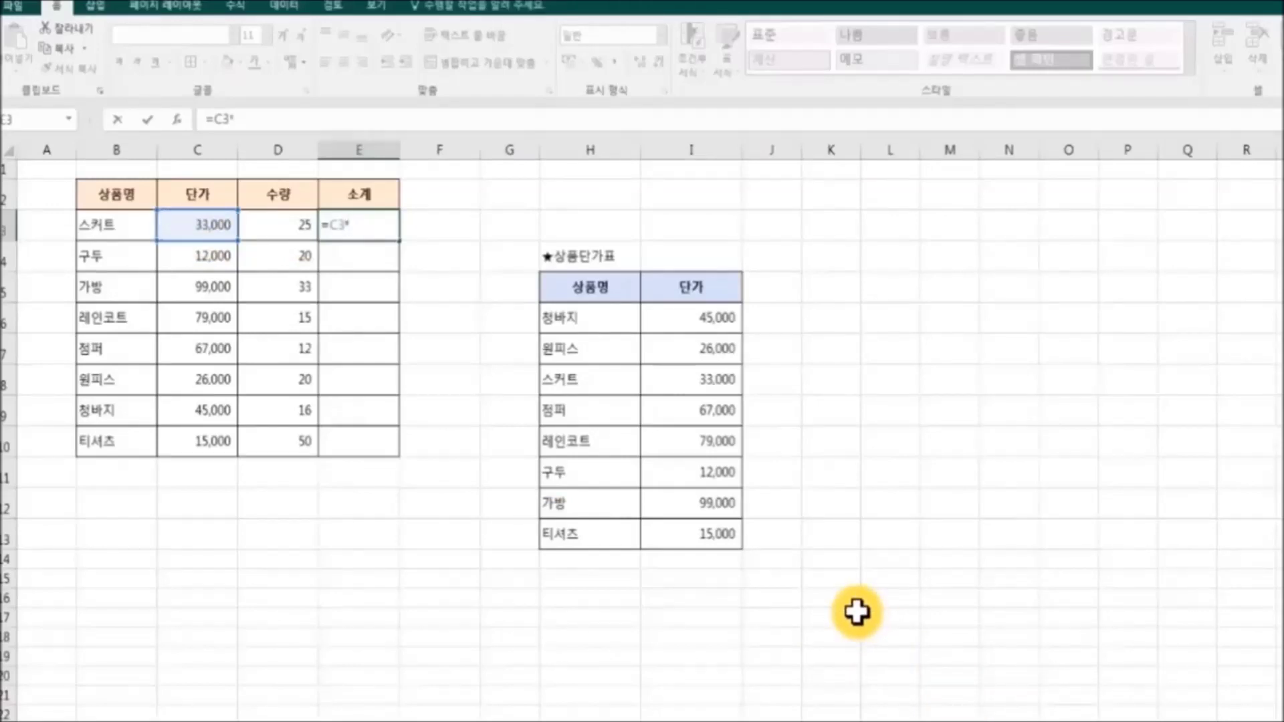
left_click(295, 226)
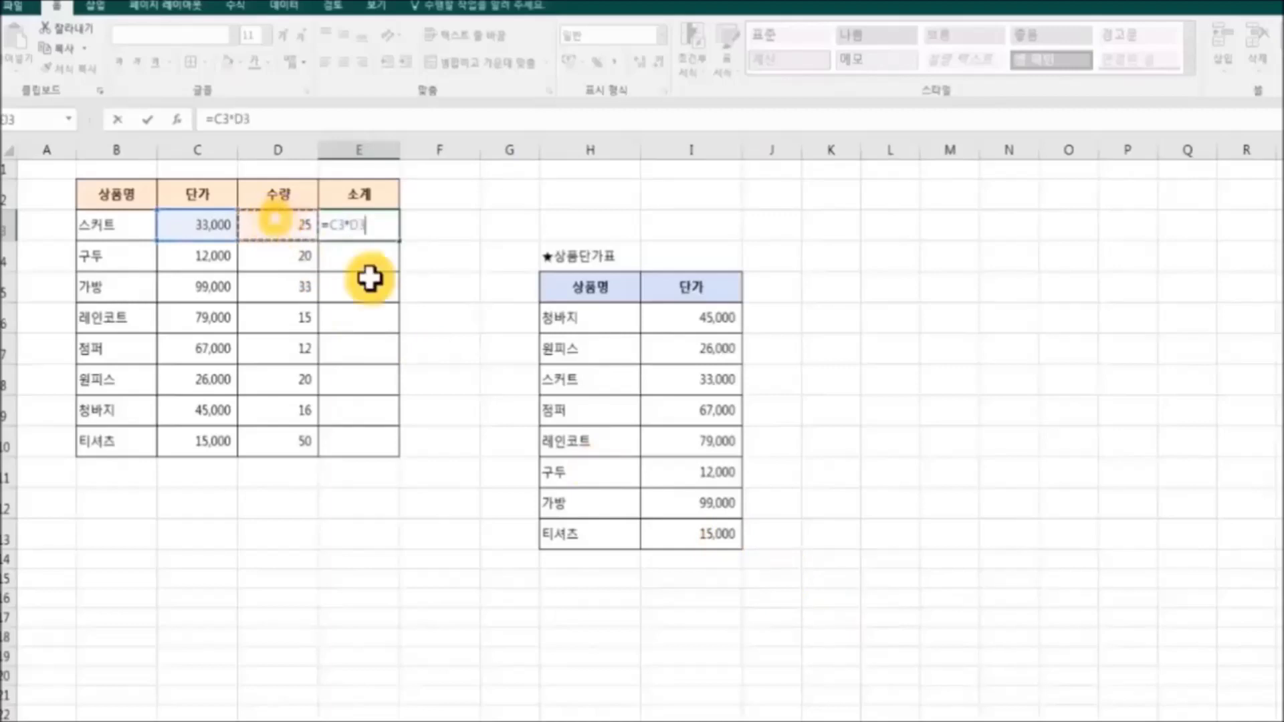
key("Return")
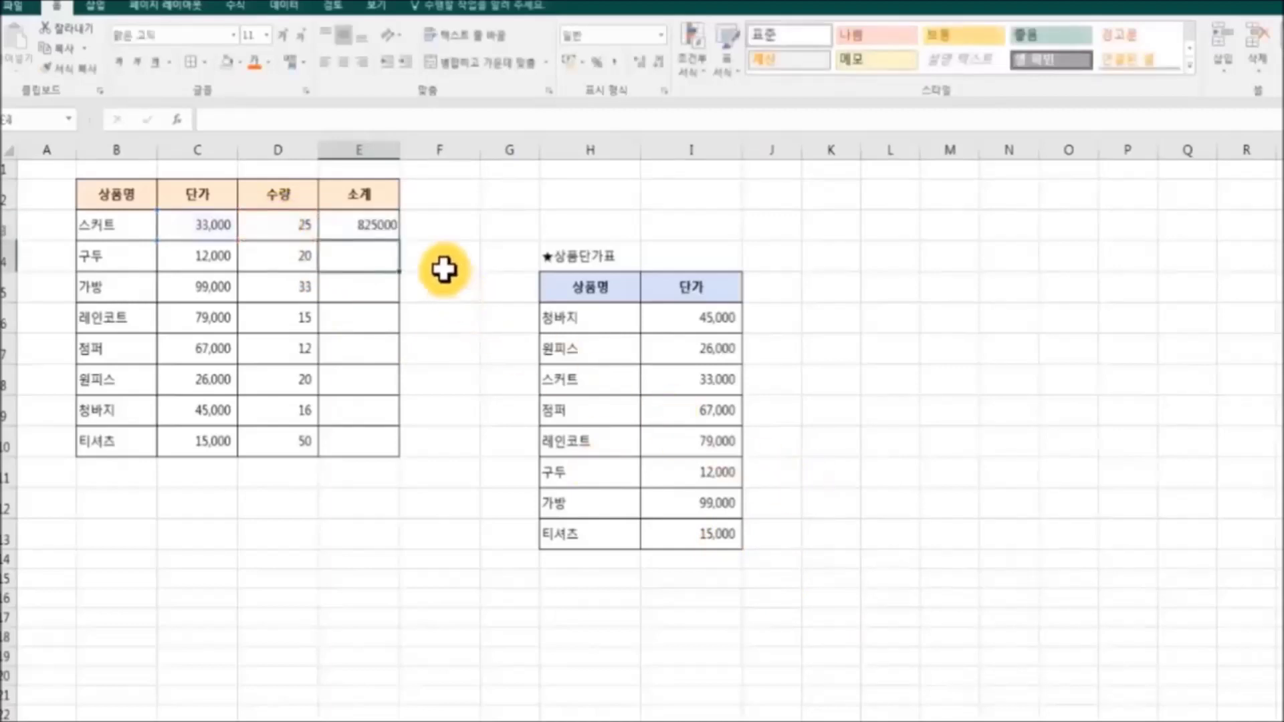
- Fill the subtotal formula down through E10 and apply the thousands-separator comma style to E3:E10
left_click(381, 228)
left_click_drag(401, 242, 415, 452)
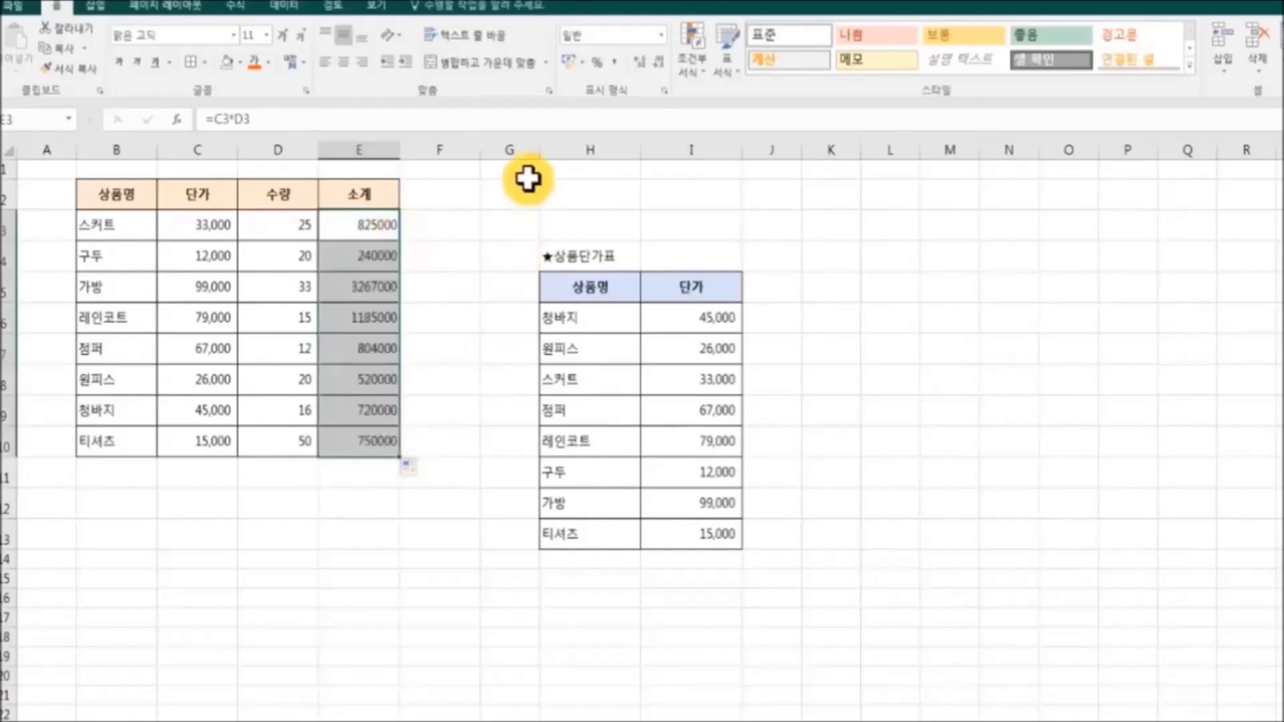
left_click(613, 63)
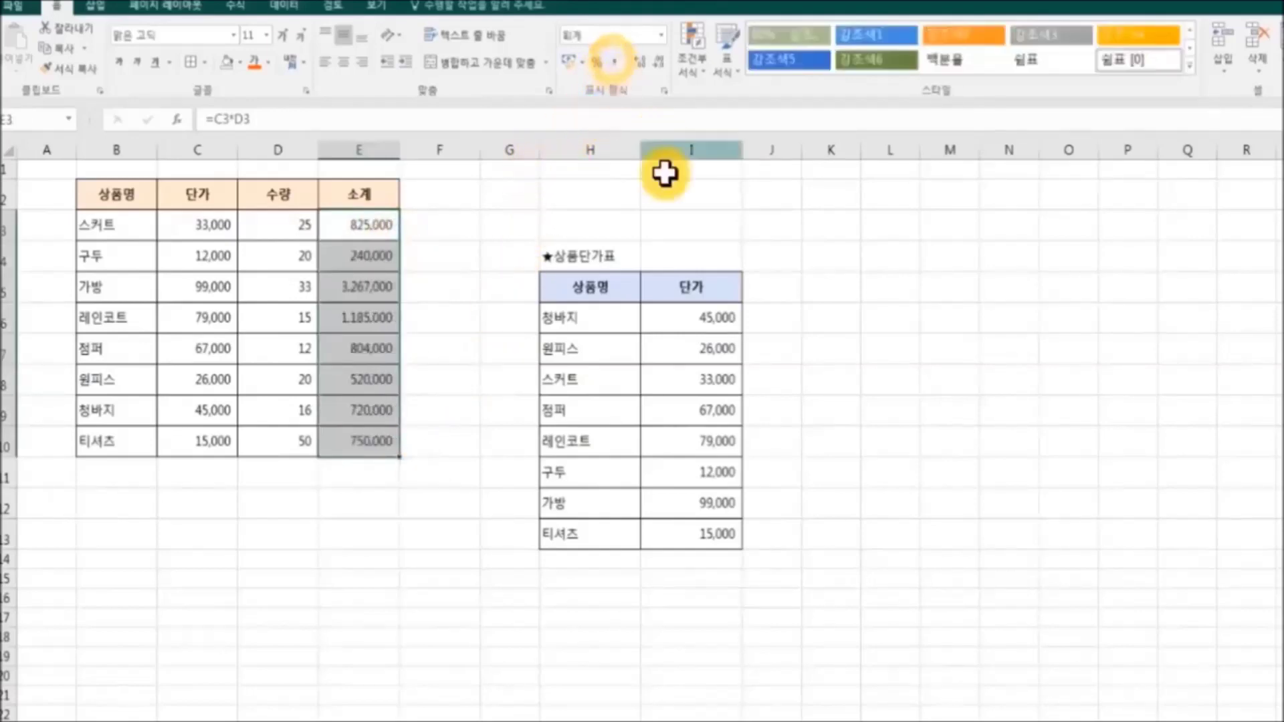
left_click(473, 559)
left_click(808, 657)
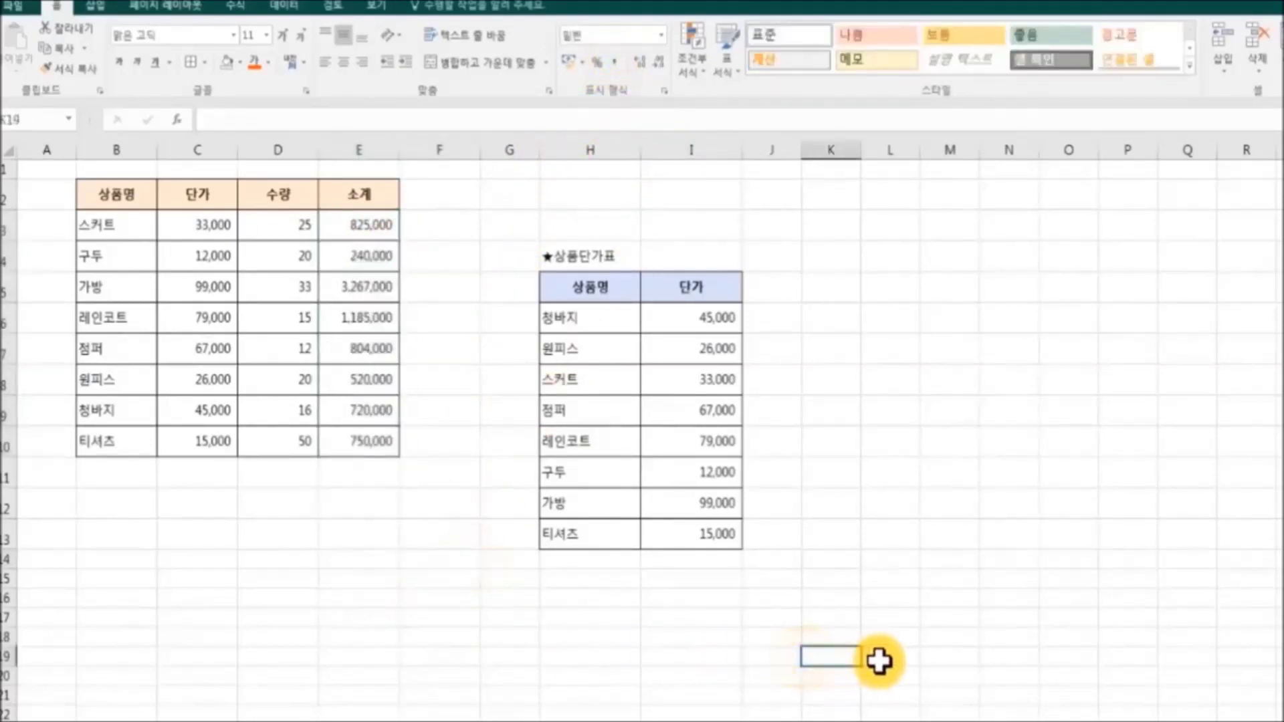
- Enter the label 합계 in B11 below the product list
left_click(121, 475)
key("F2")
type("합ㄱㅖ")
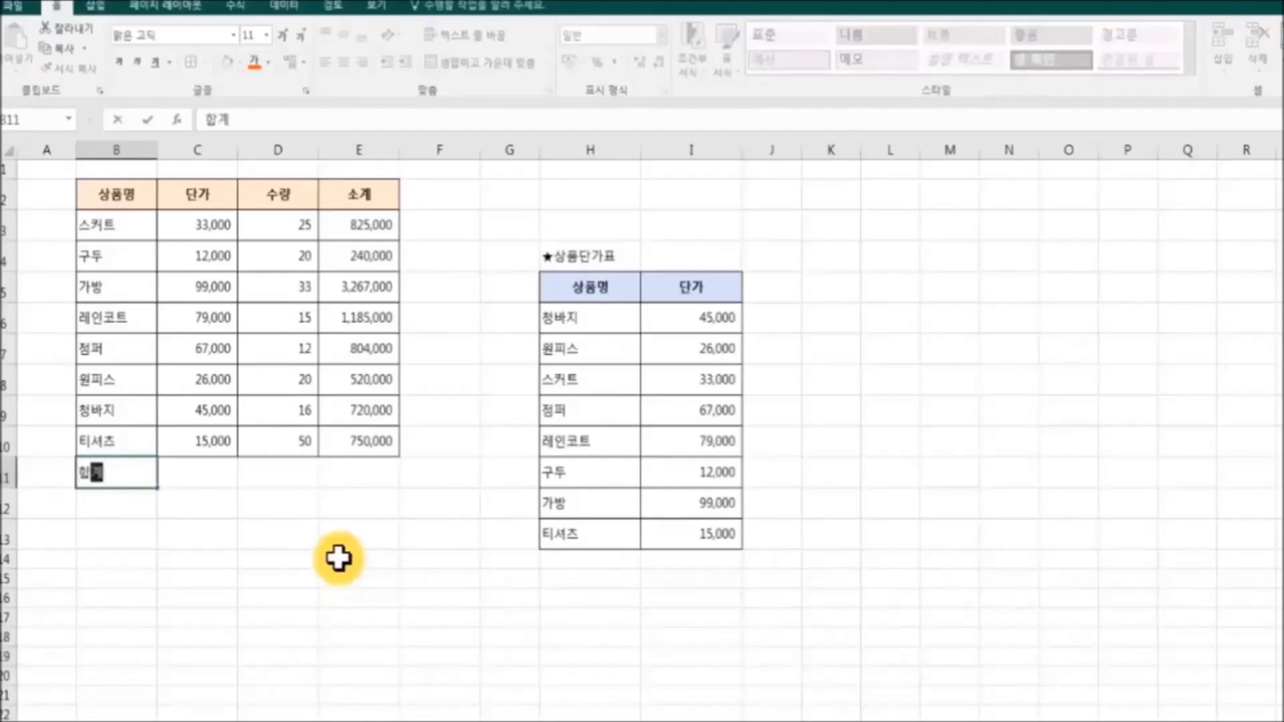
- Total the quantities in D11 with AutoSum, using the formula =SUM(D3:D10)
left_click(291, 473)
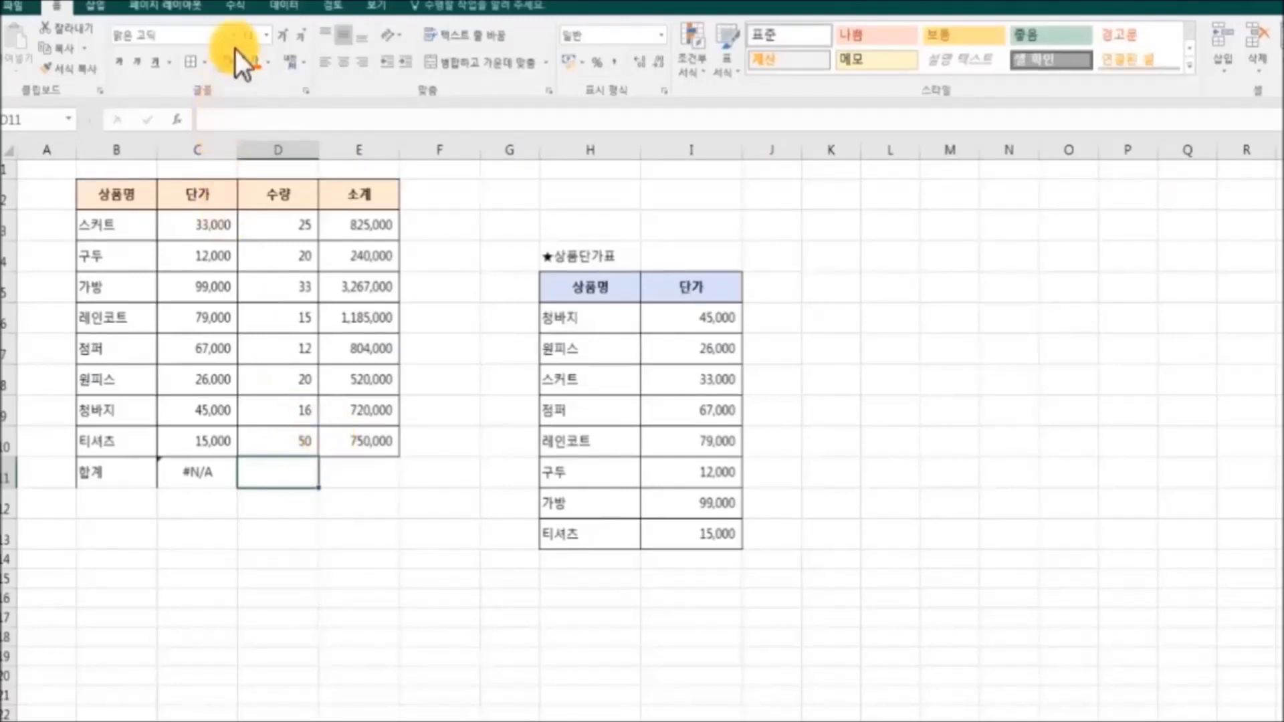
left_click(239, 8)
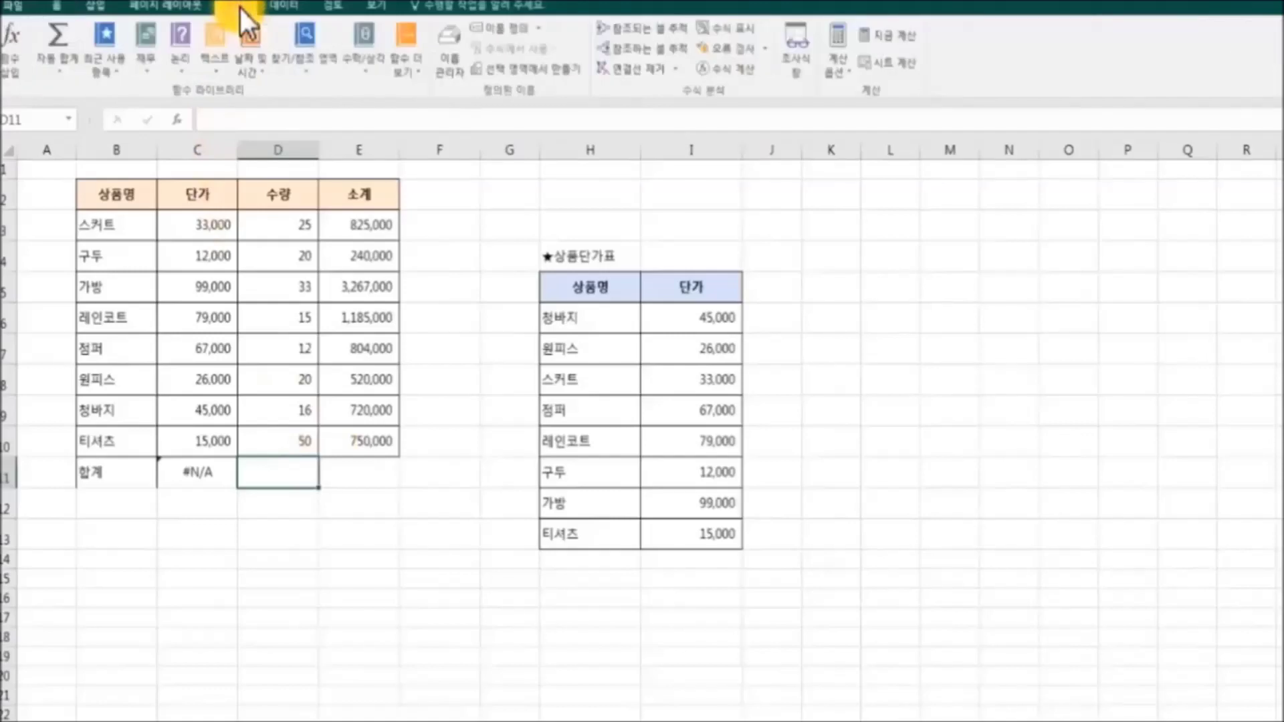
left_click(58, 70)
left_click(87, 94)
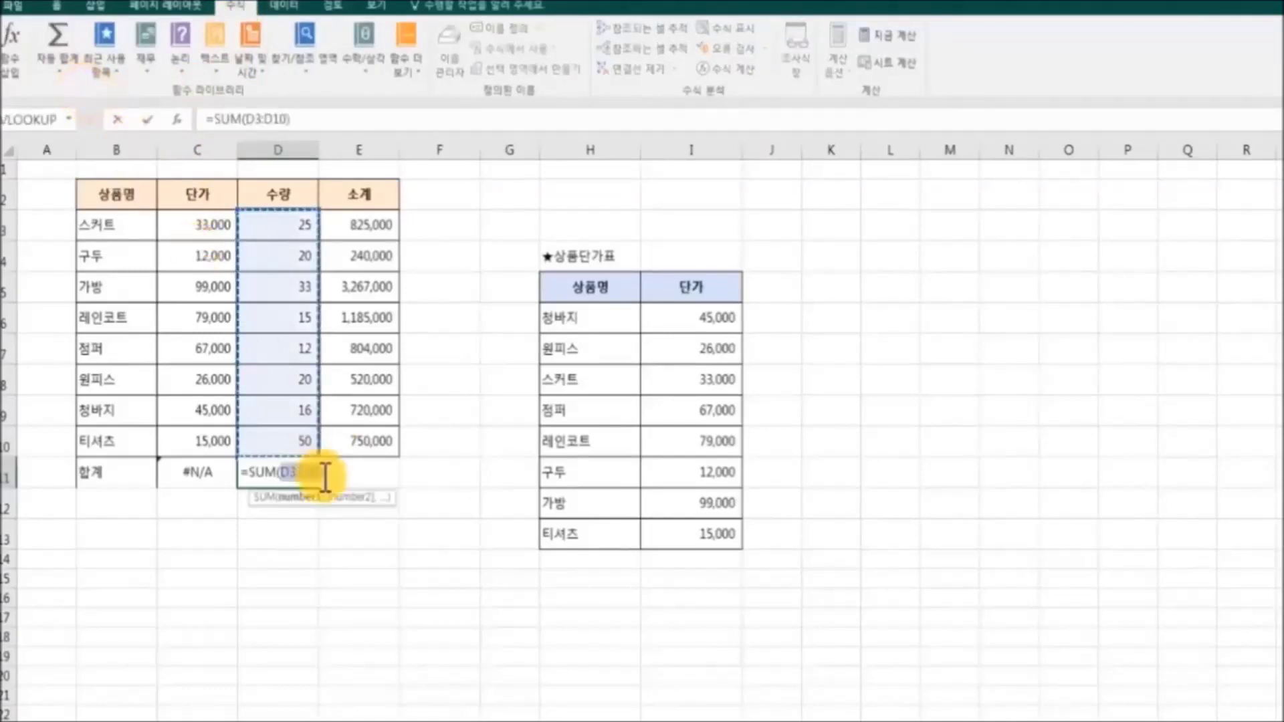
key("Return")
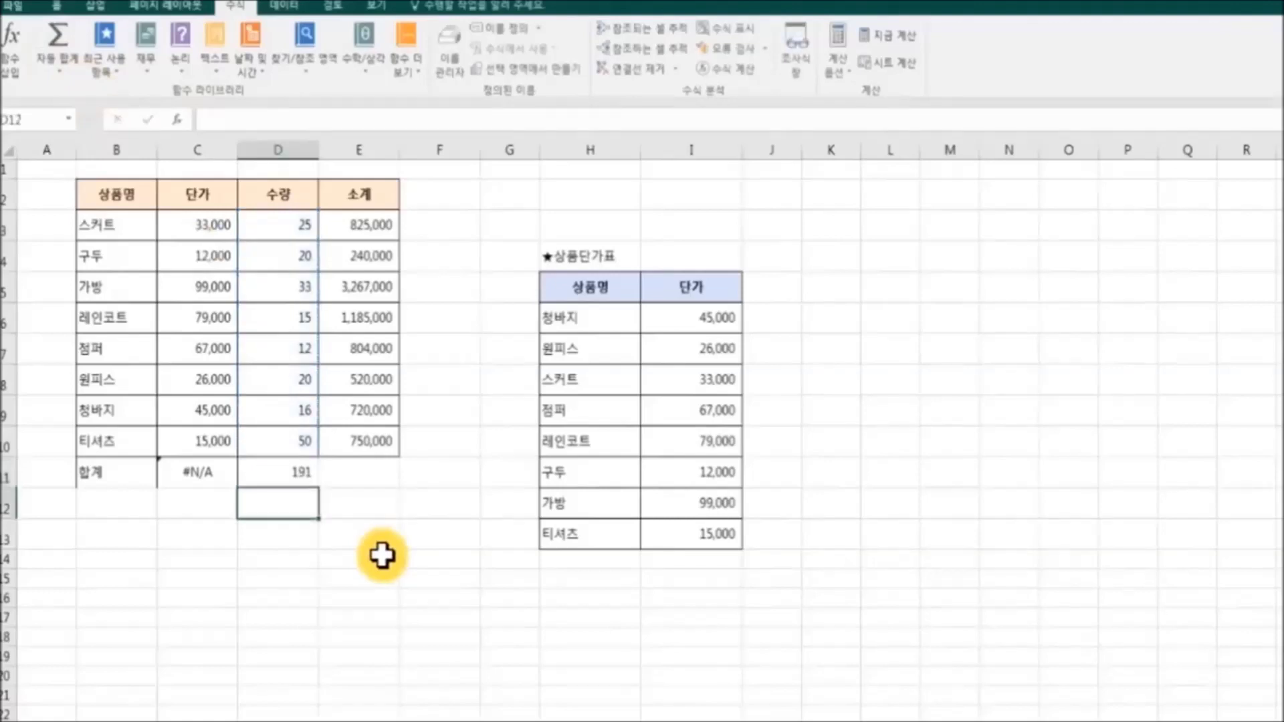
- Fill the sum formula from D11 across to E11 to total the subtotals
left_click(294, 471)
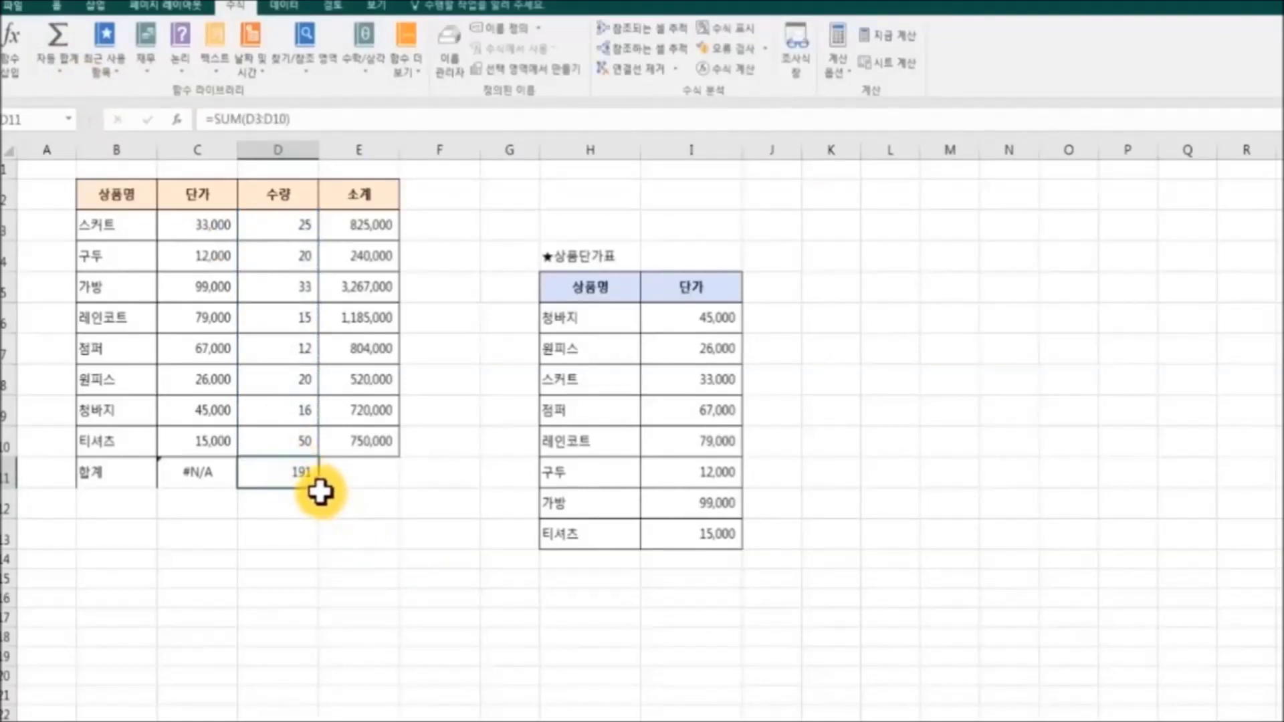
left_click_drag(320, 491, 395, 480)
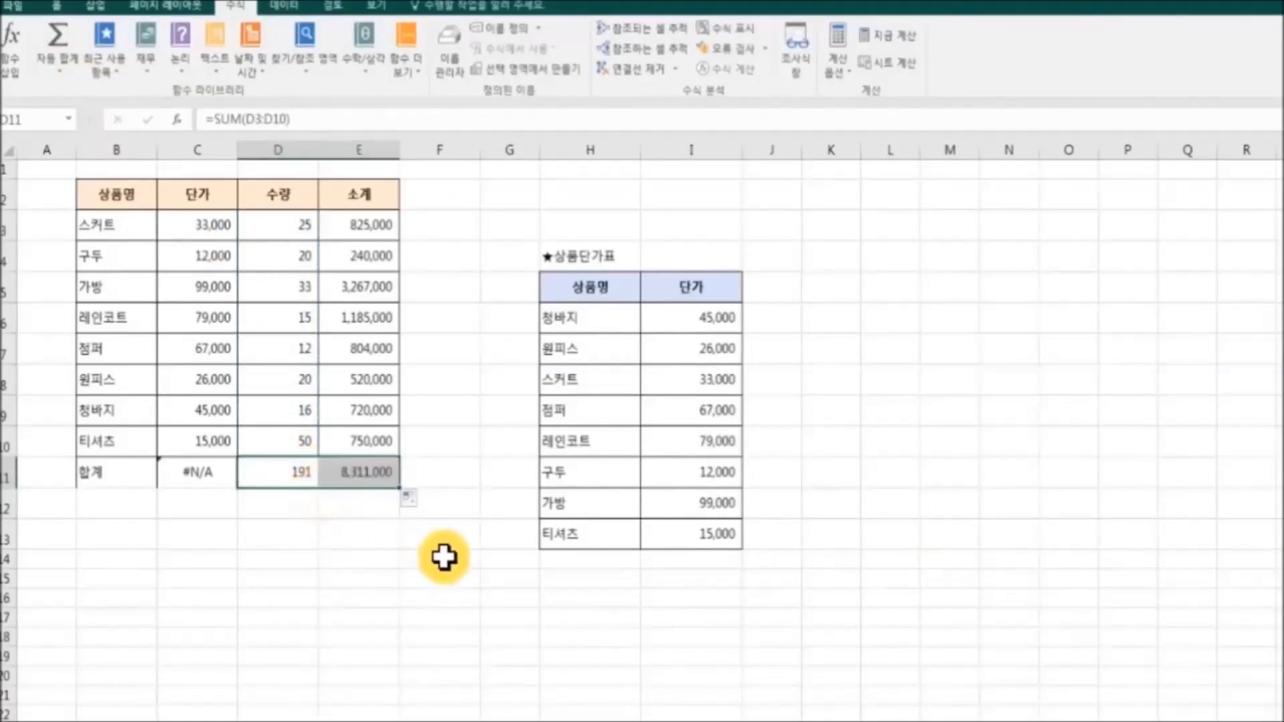
left_click(444, 558)
- Add cell borders to the 합계 row B11:E11 and clear the contents of C11
left_click_drag(115, 475, 329, 476)
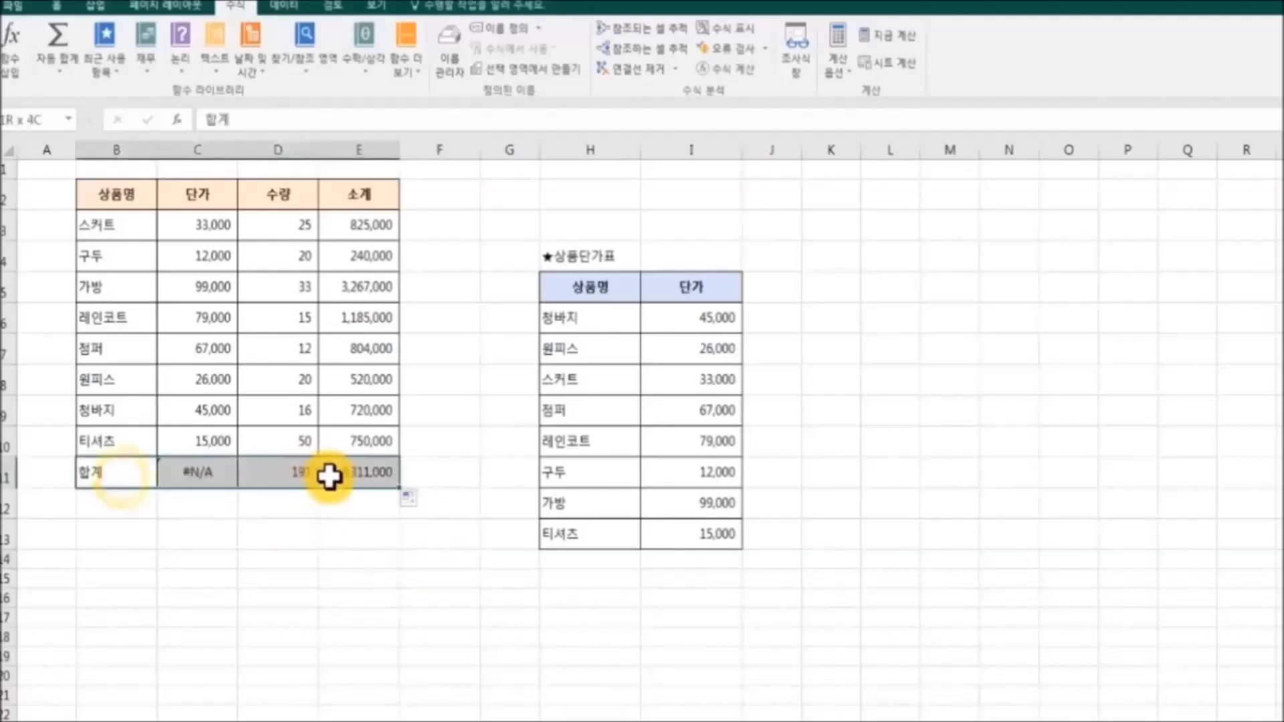
left_click(62, 8)
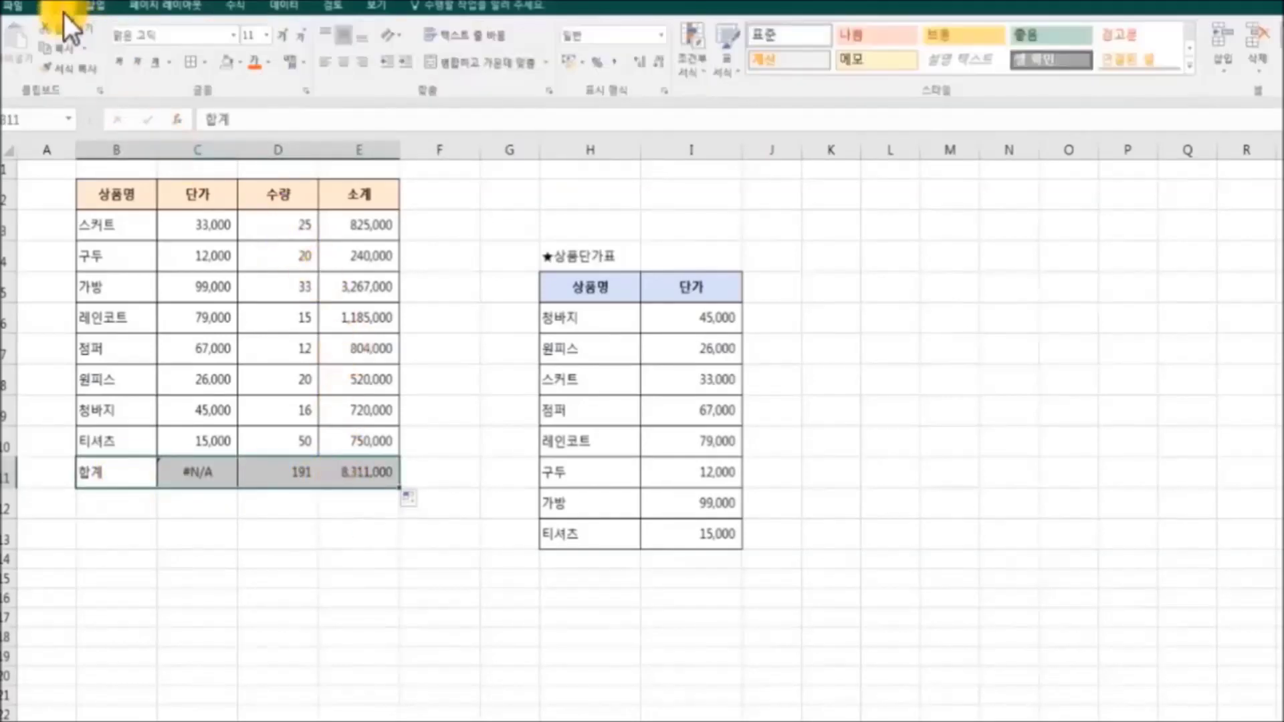
left_click(243, 602)
left_click(207, 480)
key("Delete")
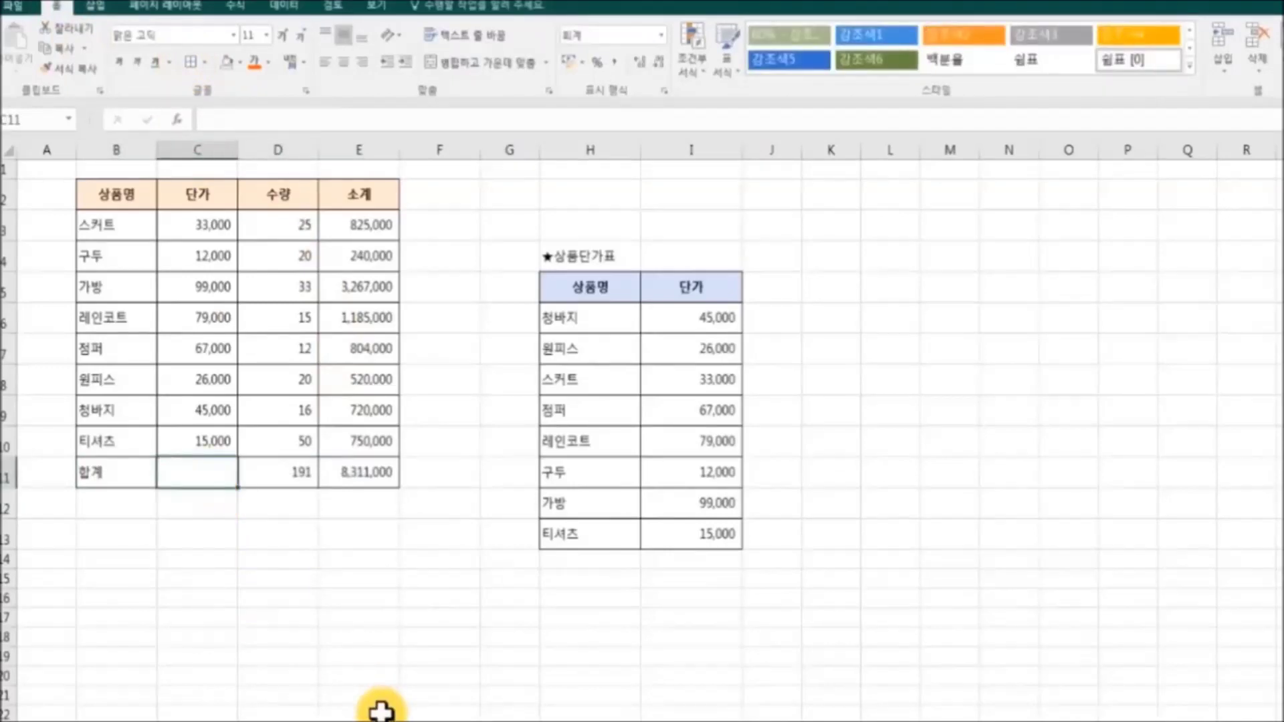
left_click(381, 709)
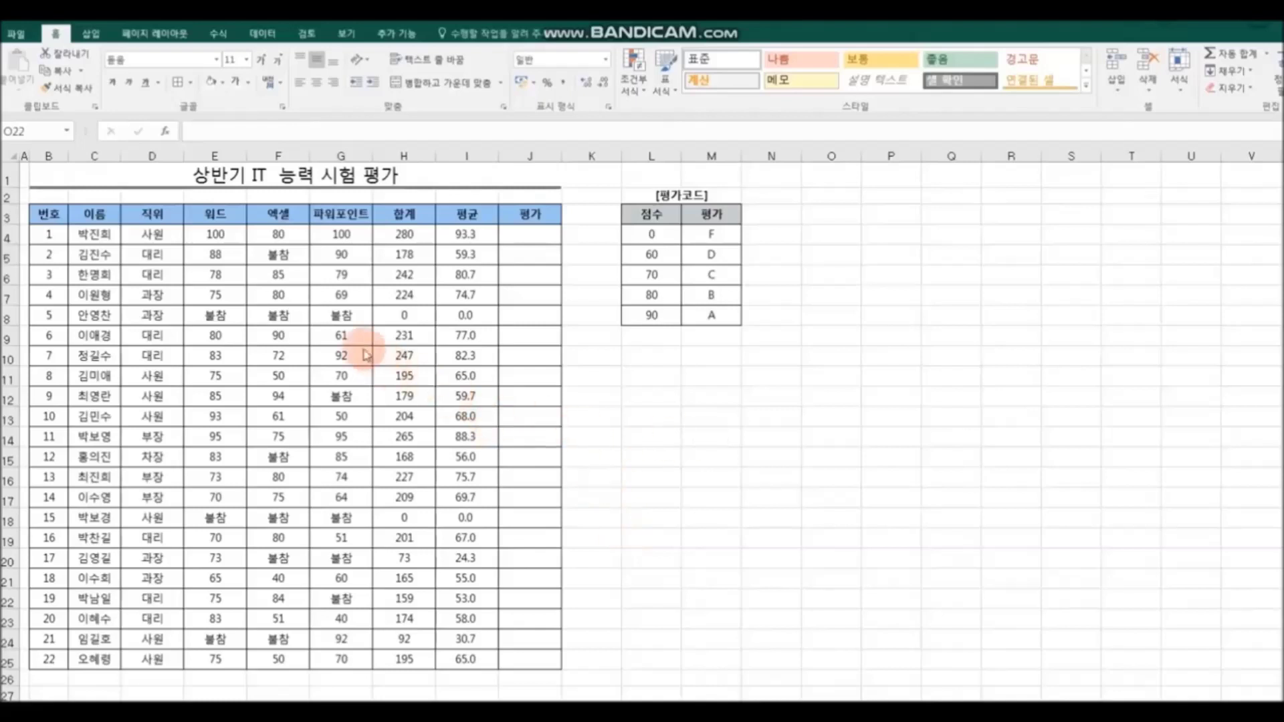
left_click_drag(221, 234, 346, 236)
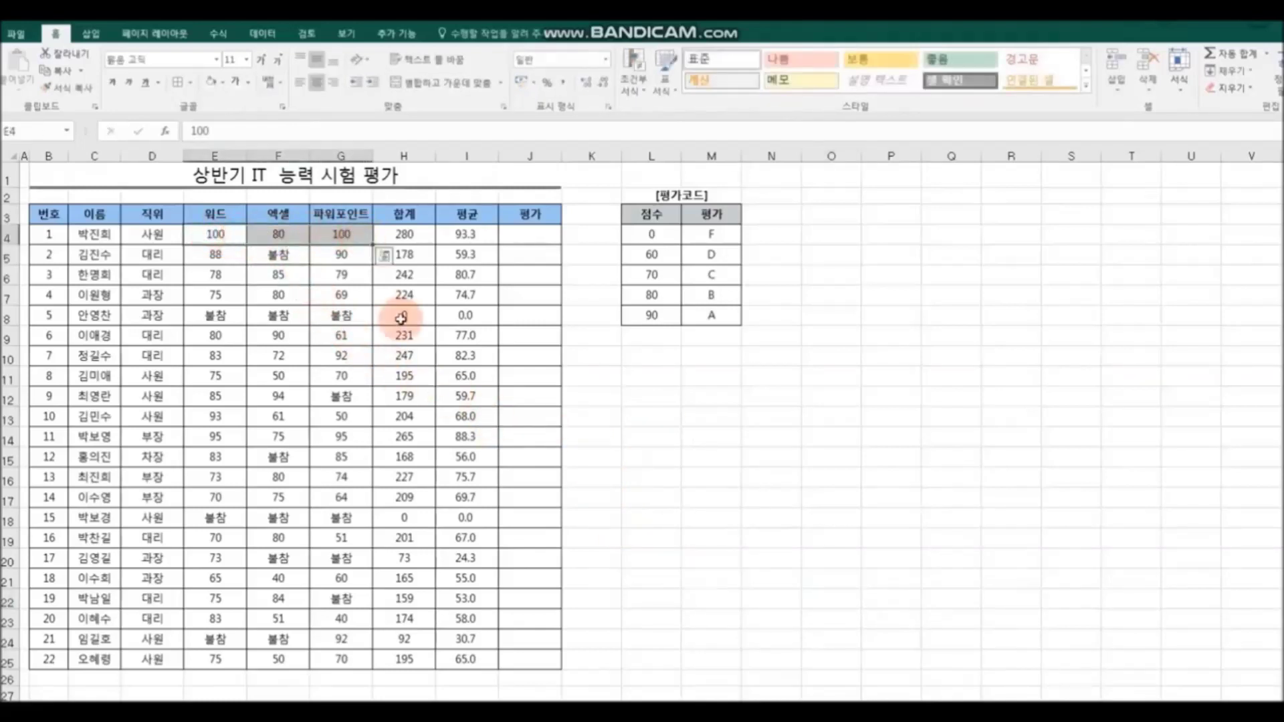
left_click(407, 237)
left_click_drag(464, 236, 468, 661)
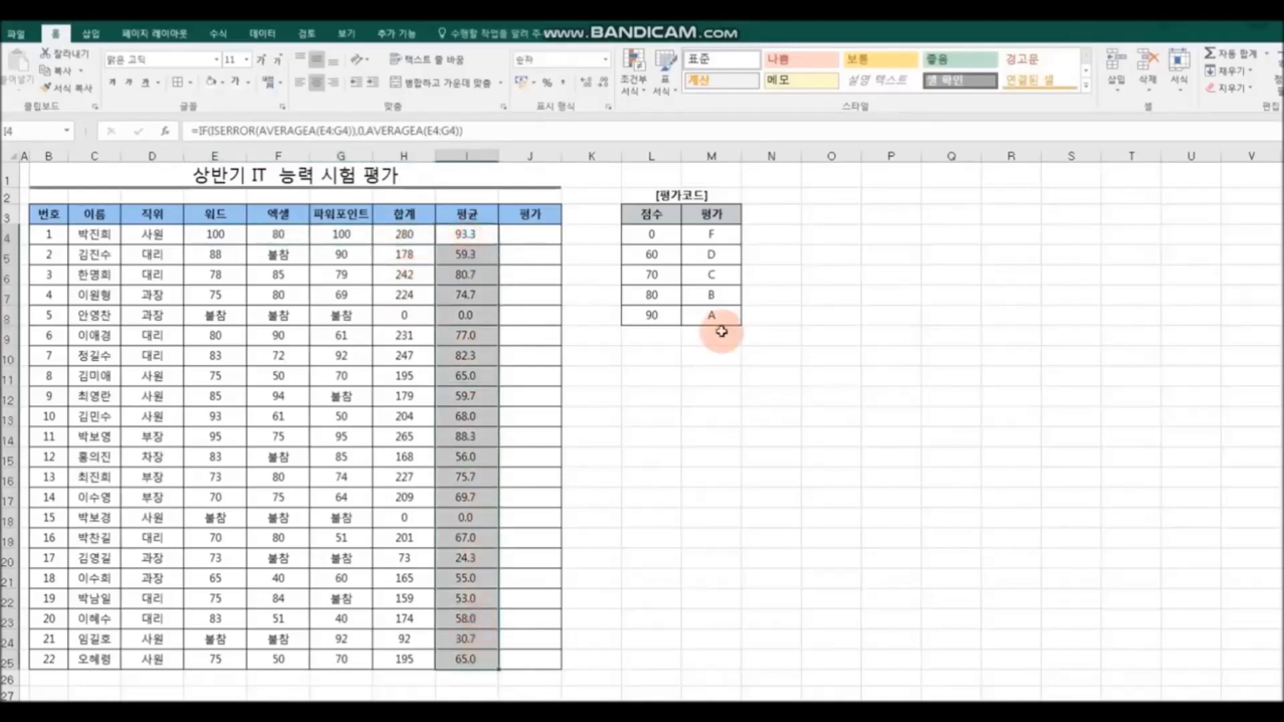
left_click(730, 444)
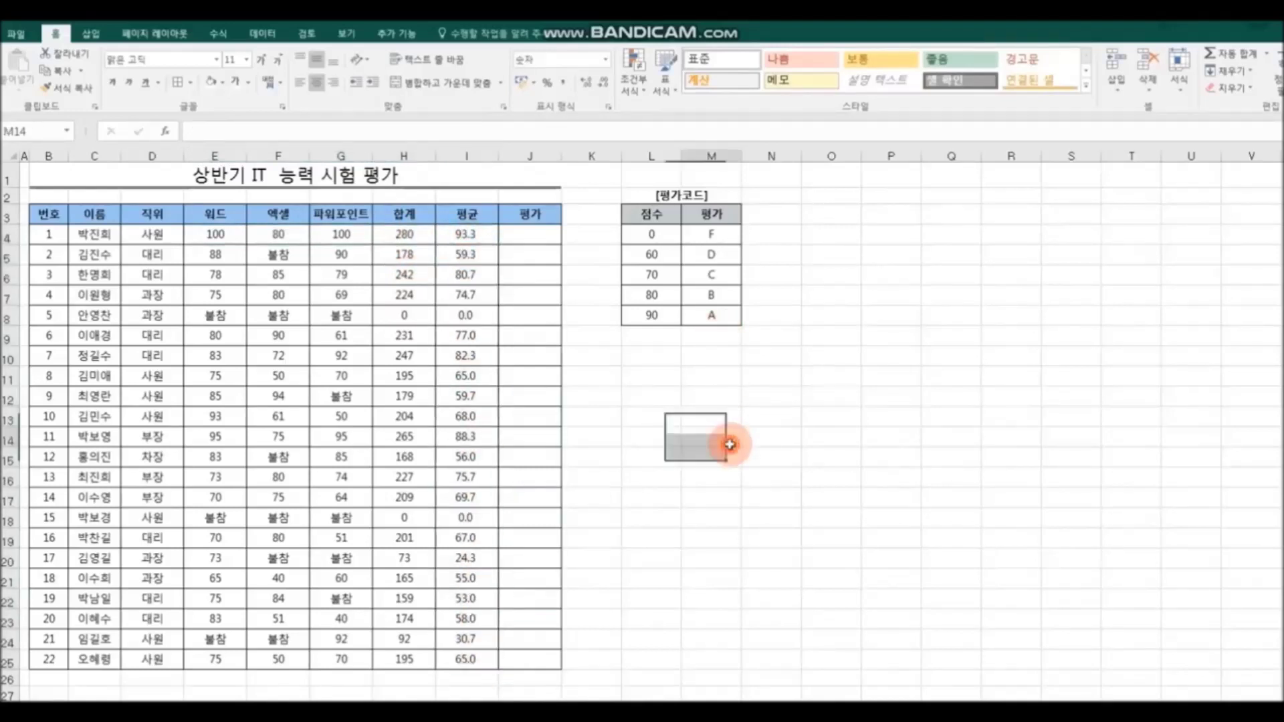
- Insert a VLOOKUP function in J4 with the average in I4 as the lookup value
left_click(523, 237)
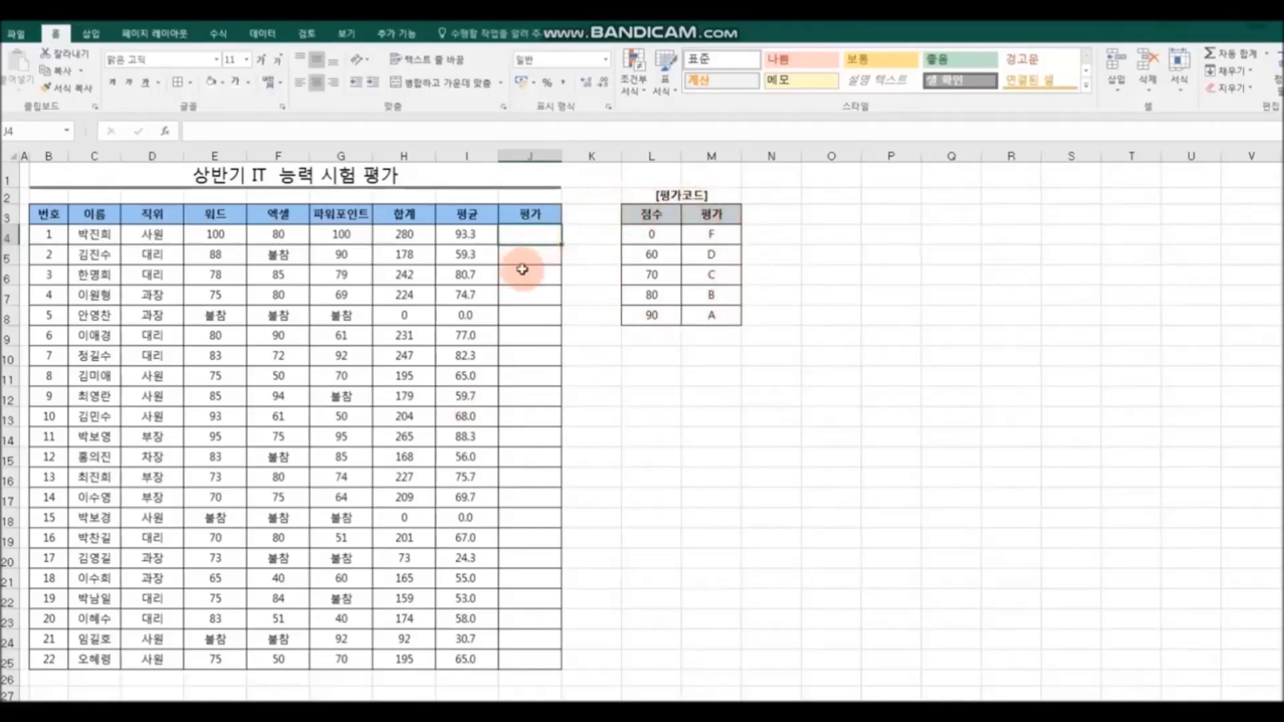
left_click(166, 133)
left_click_drag(928, 191, 839, 184)
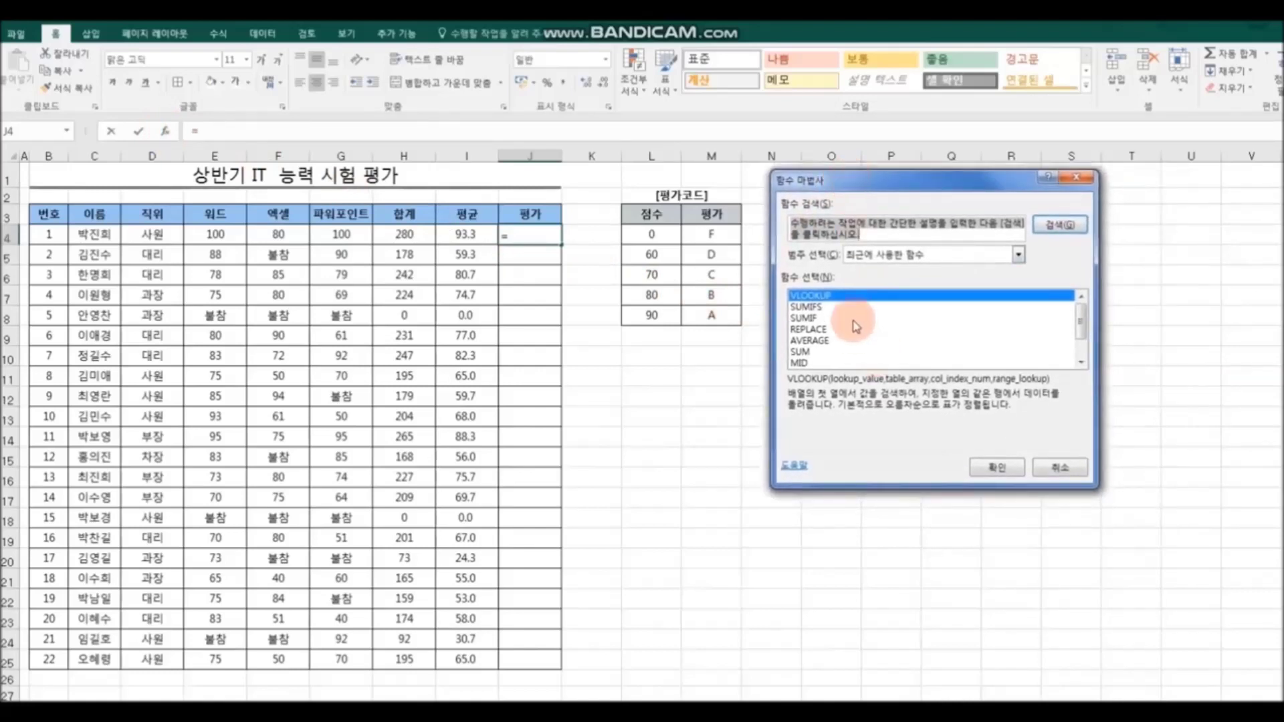
left_click(997, 467)
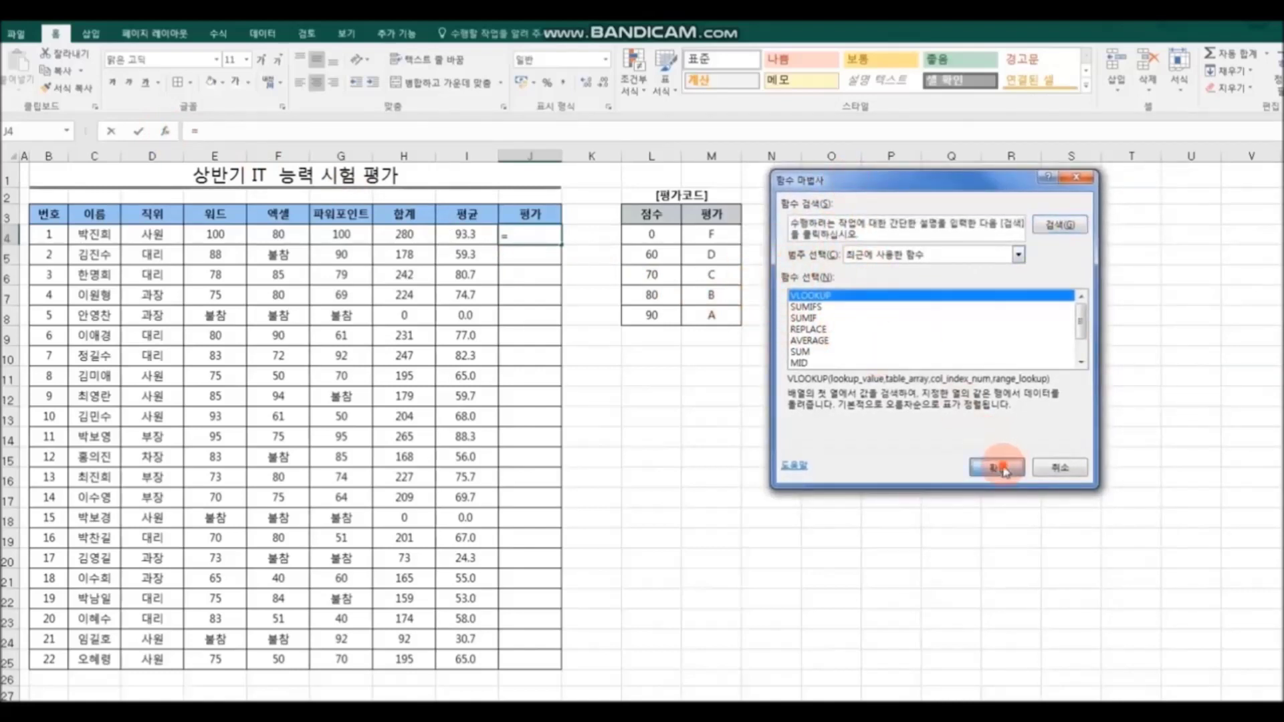
left_click_drag(868, 202, 940, 196)
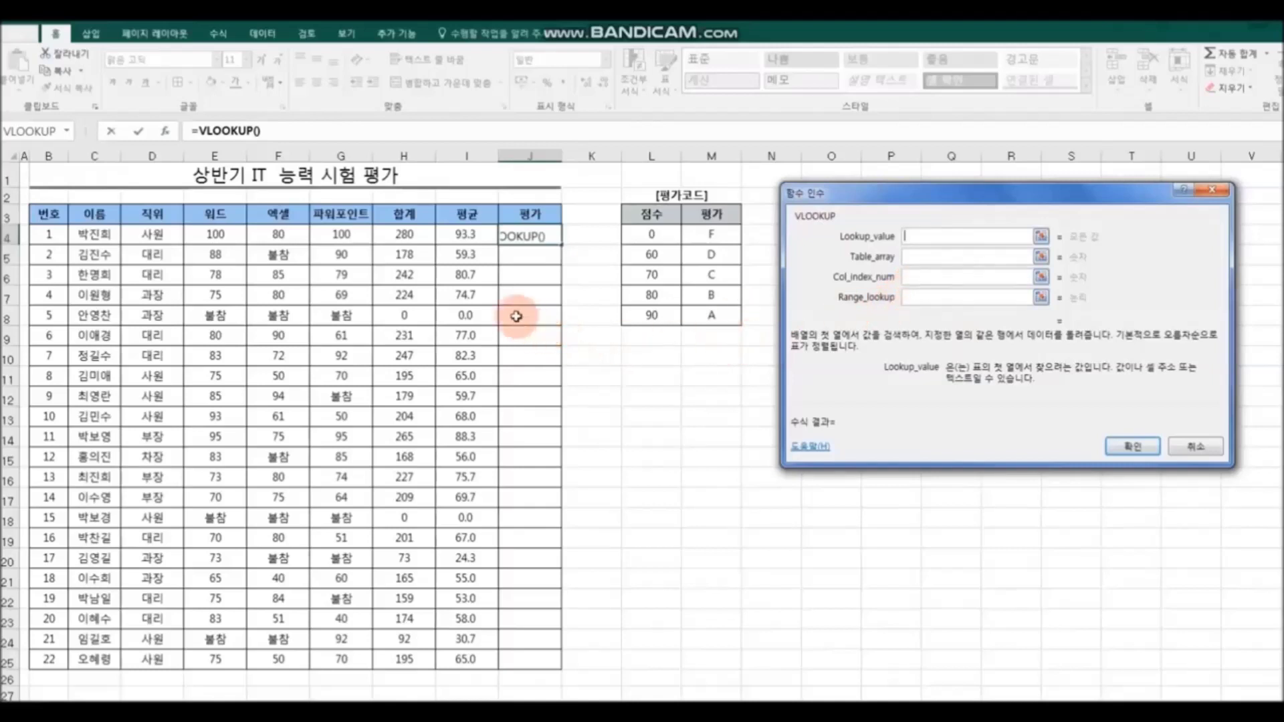
left_click(472, 235)
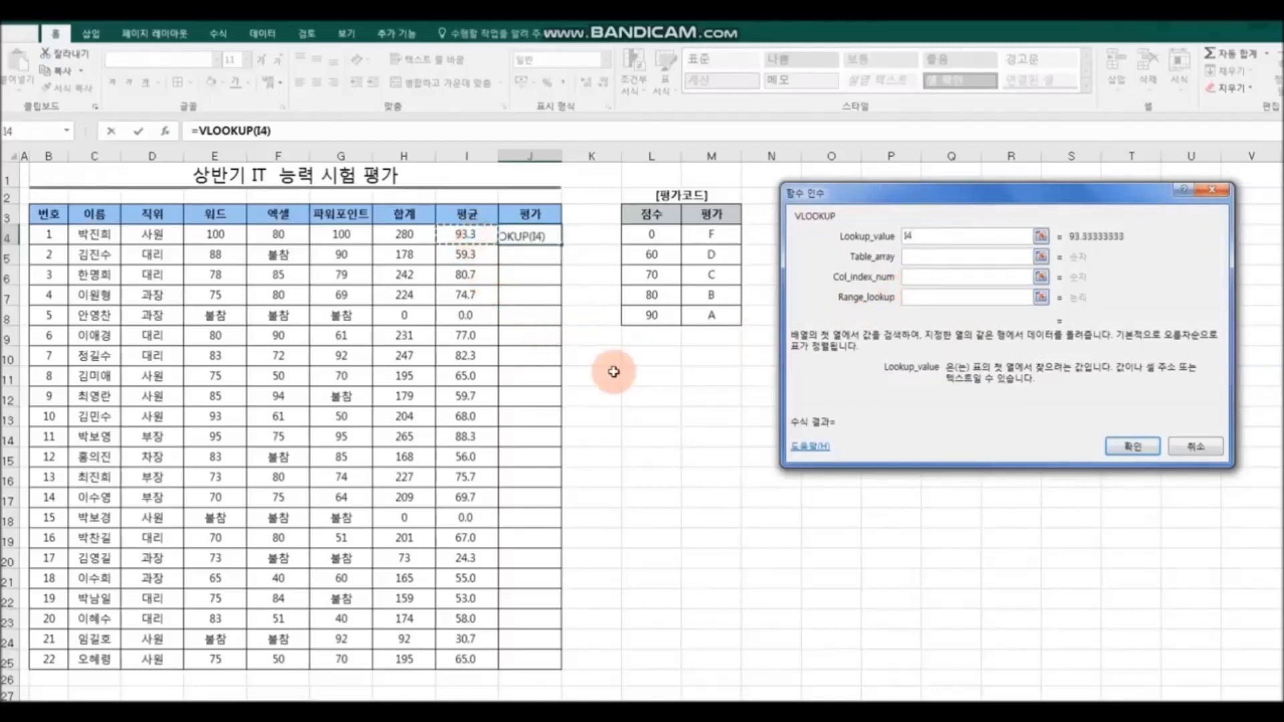
- Set the VLOOKUP table array to the grade code range as the absolute reference $L$4:$M$8
left_click(927, 259)
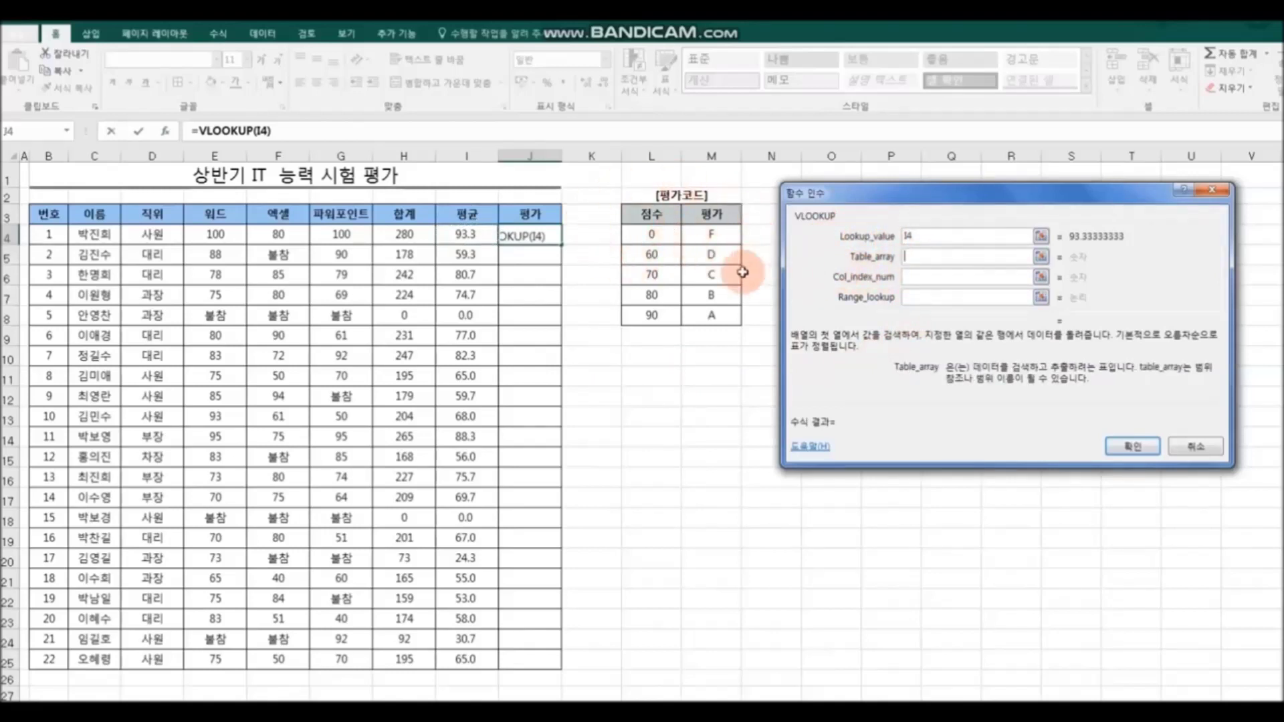
left_click_drag(648, 236, 717, 313)
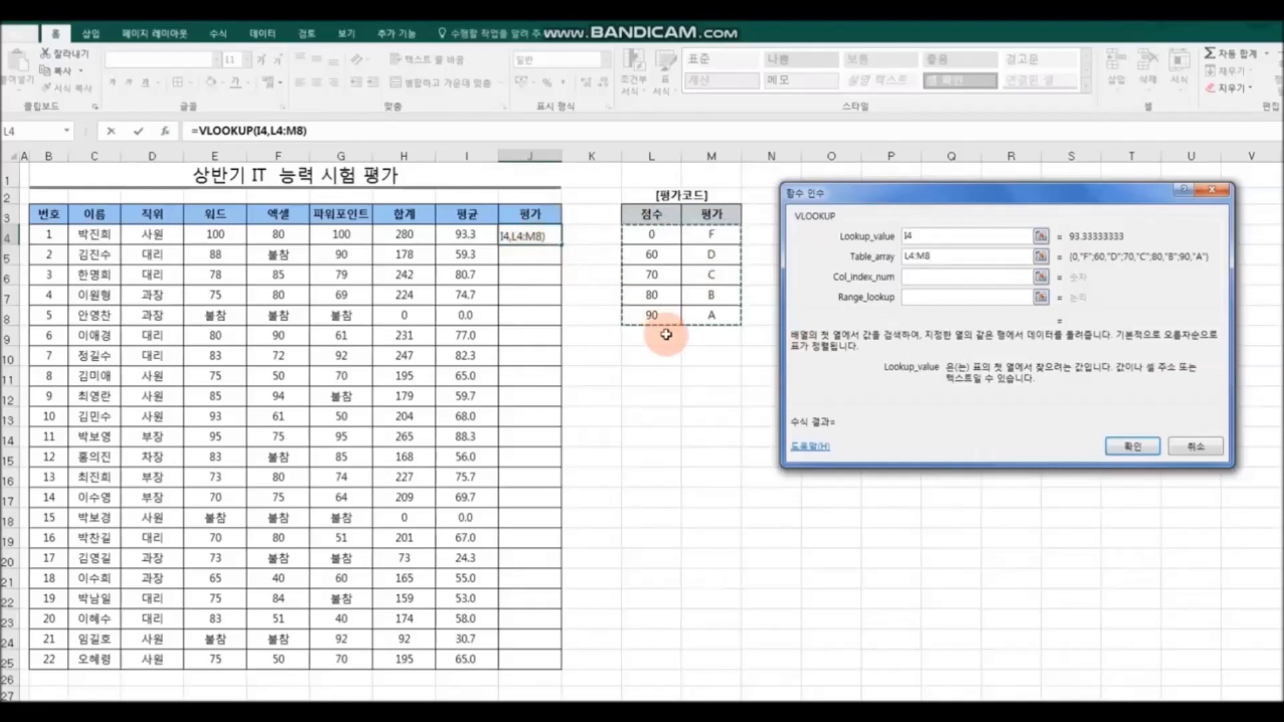
key("F4")
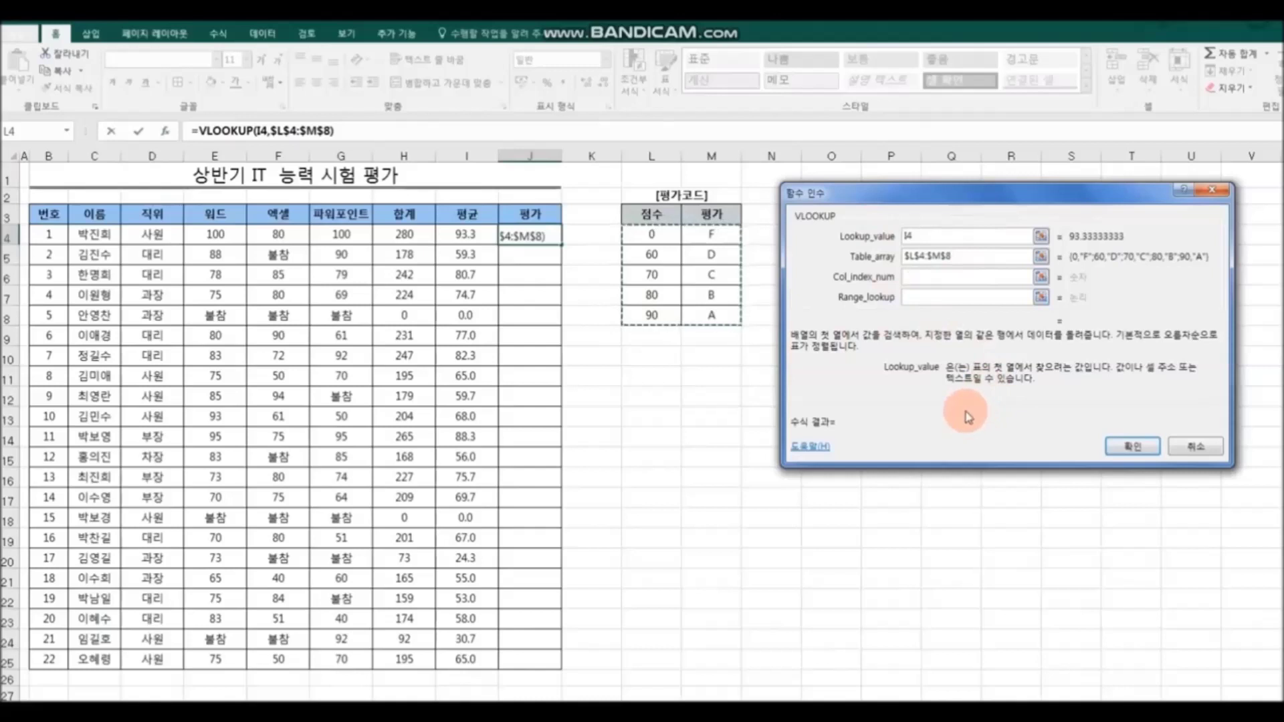
- Set the VLOOKUP column index to 2 and fill the completed formula down the 평가 column through J25
left_click(921, 278)
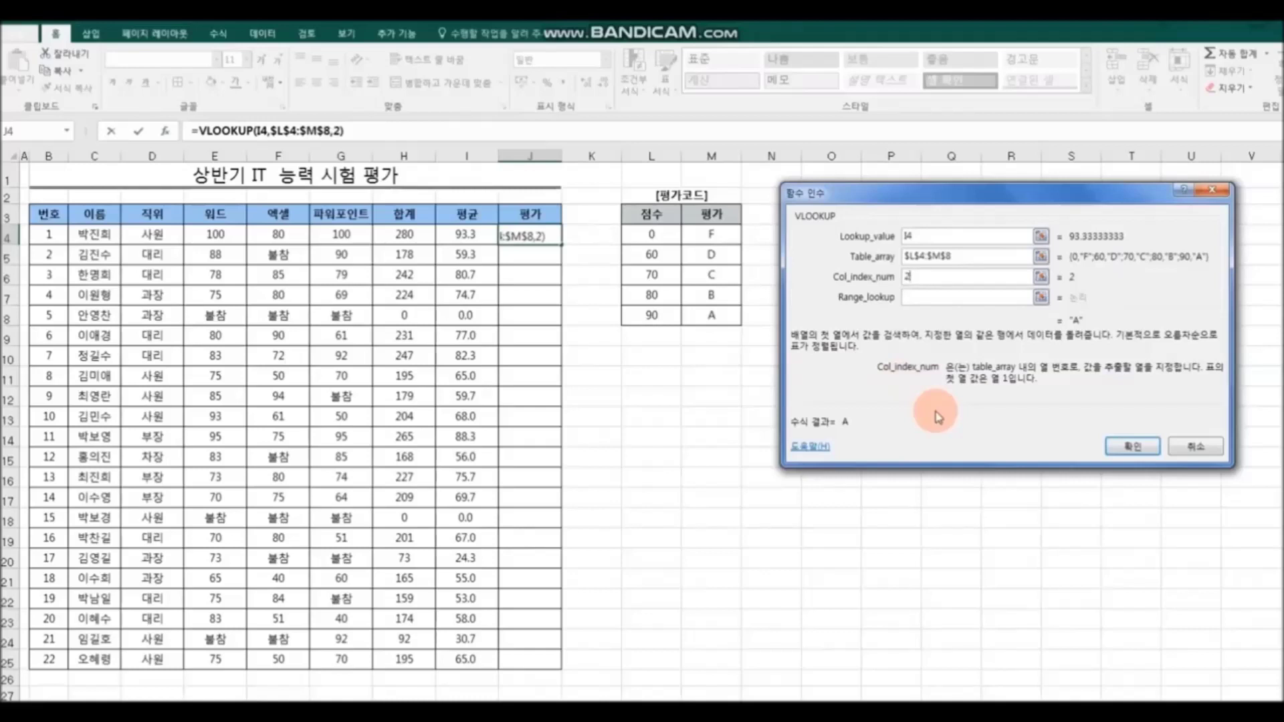
left_click(1130, 446)
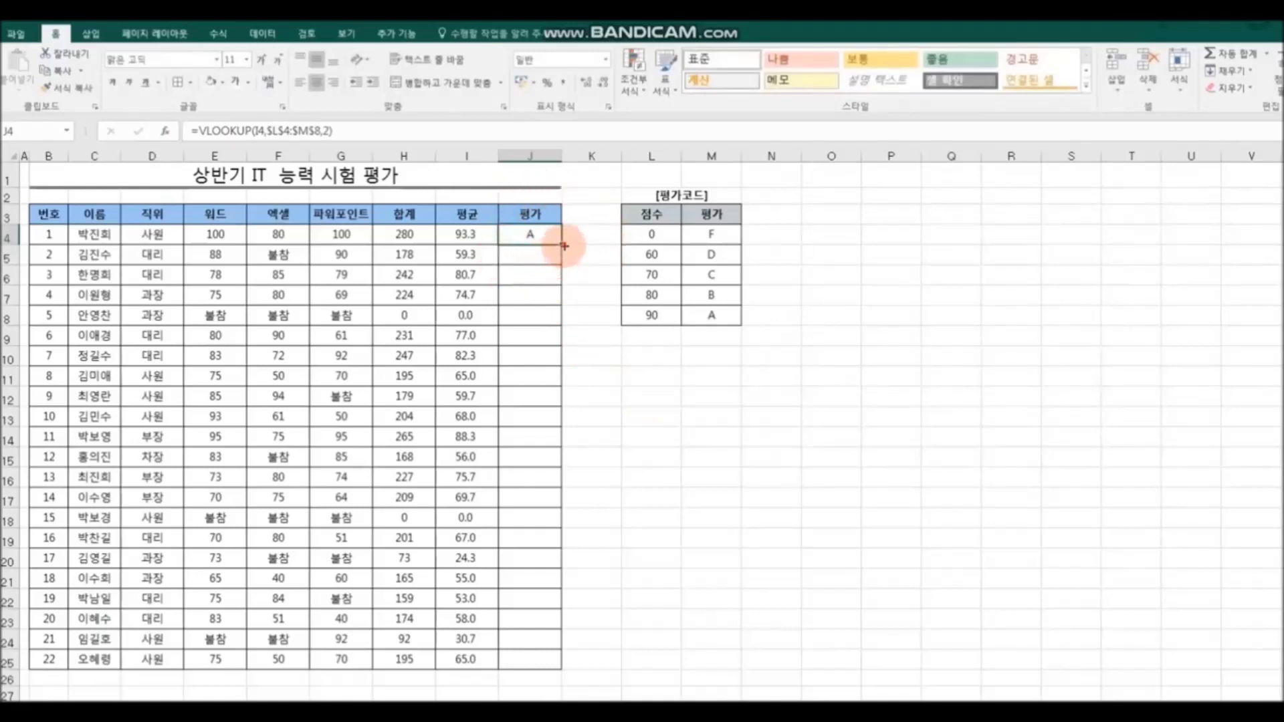
double_click(564, 246)
left_click(1013, 460)
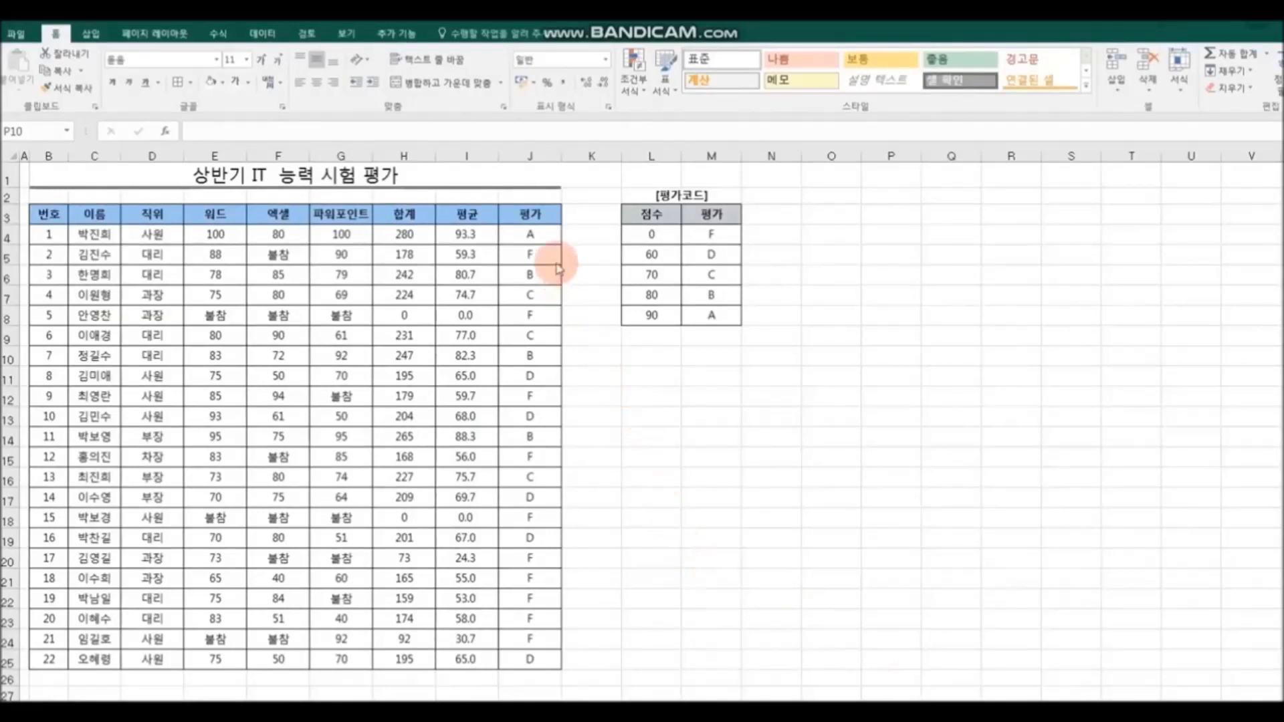
- Clear the grade formulas from J4:J25 in the 평가 column
left_click(535, 234)
left_click_drag(535, 234, 533, 660)
key("Delete")
- Copy the grade code table L3:M8 and paste it transposed starting at O3
left_click_drag(654, 209, 708, 319)
right_click(708, 318)
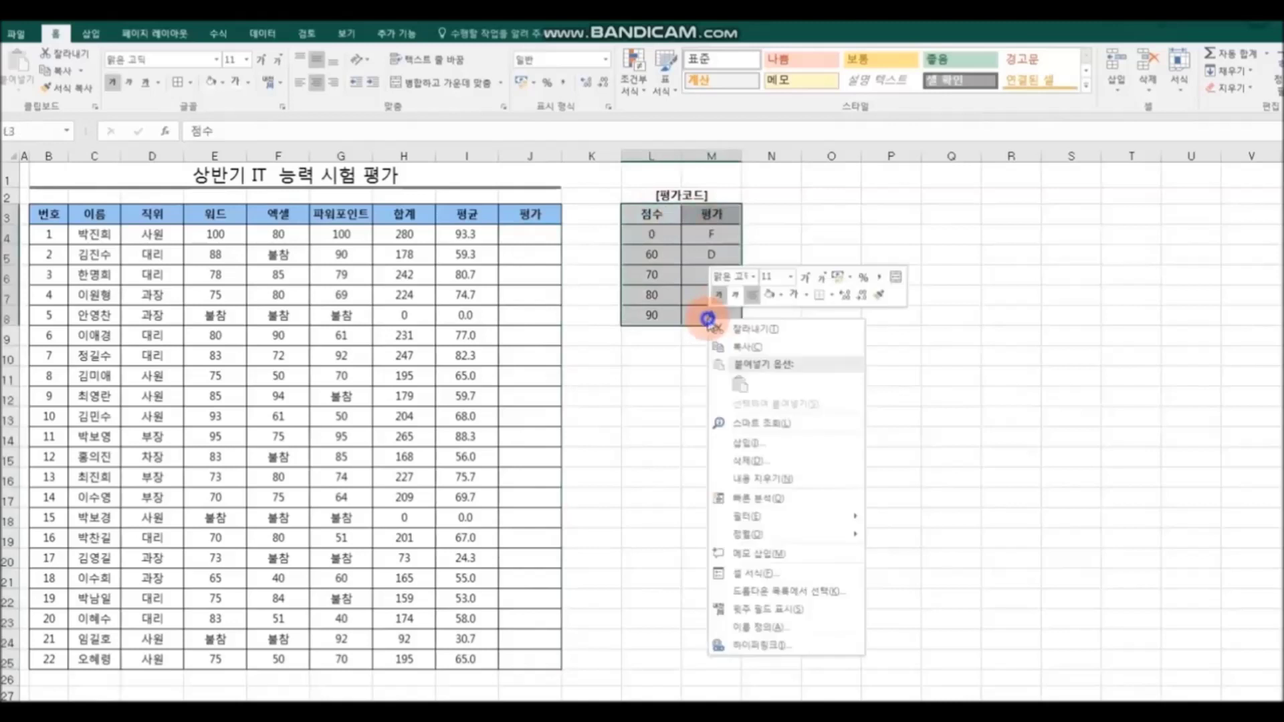
left_click(749, 337)
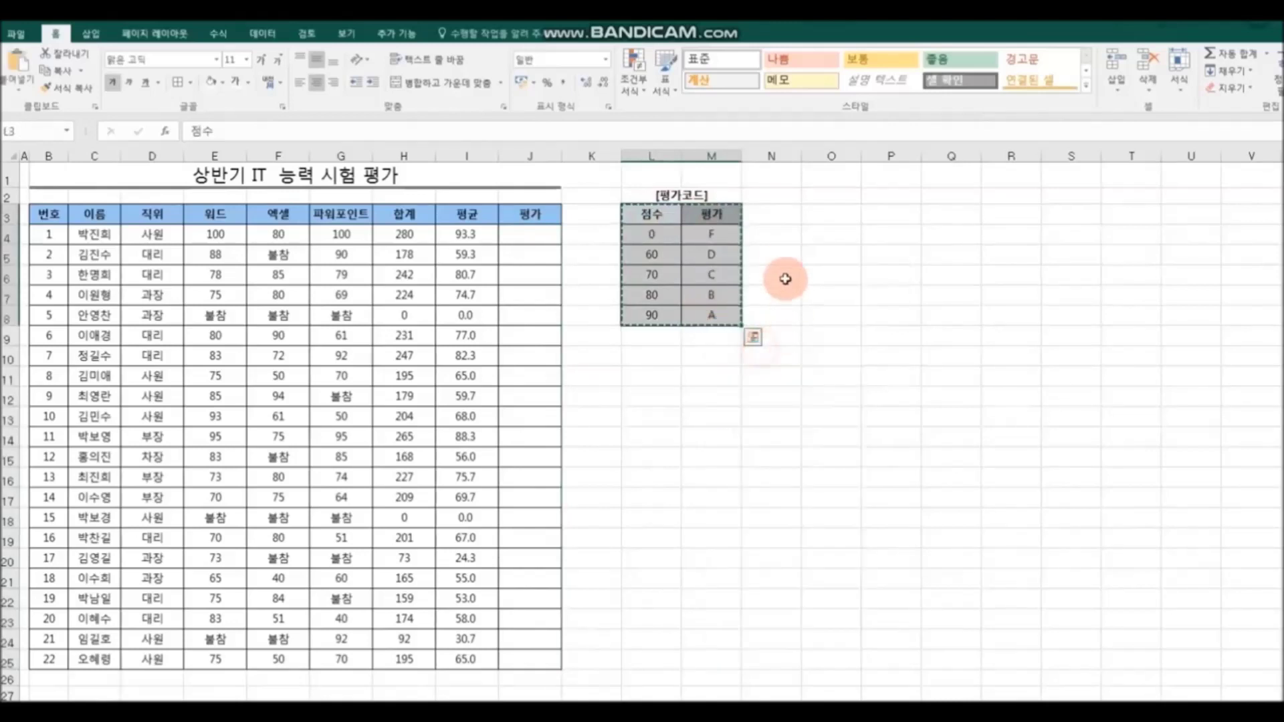
left_click(818, 217)
right_click(818, 215)
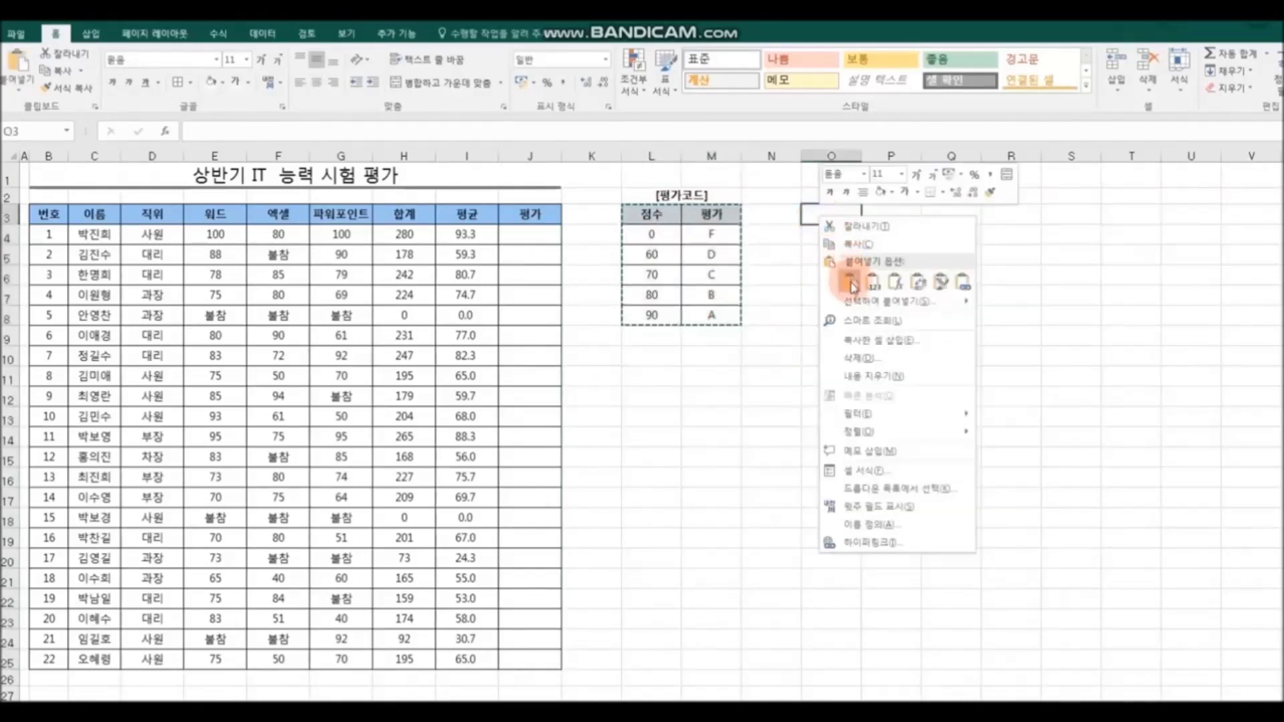
left_click(918, 284)
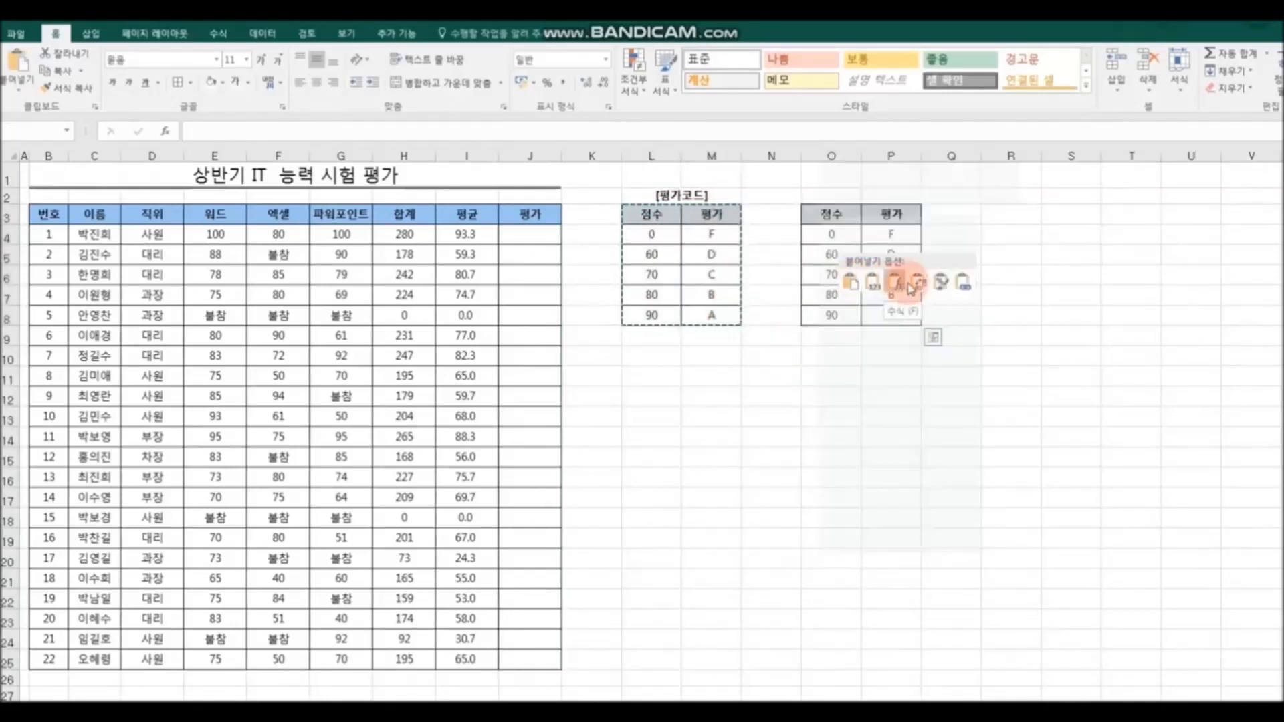
- Copy the [평가코드] title from L2 to O2:P2 above the transposed table
left_click(663, 195)
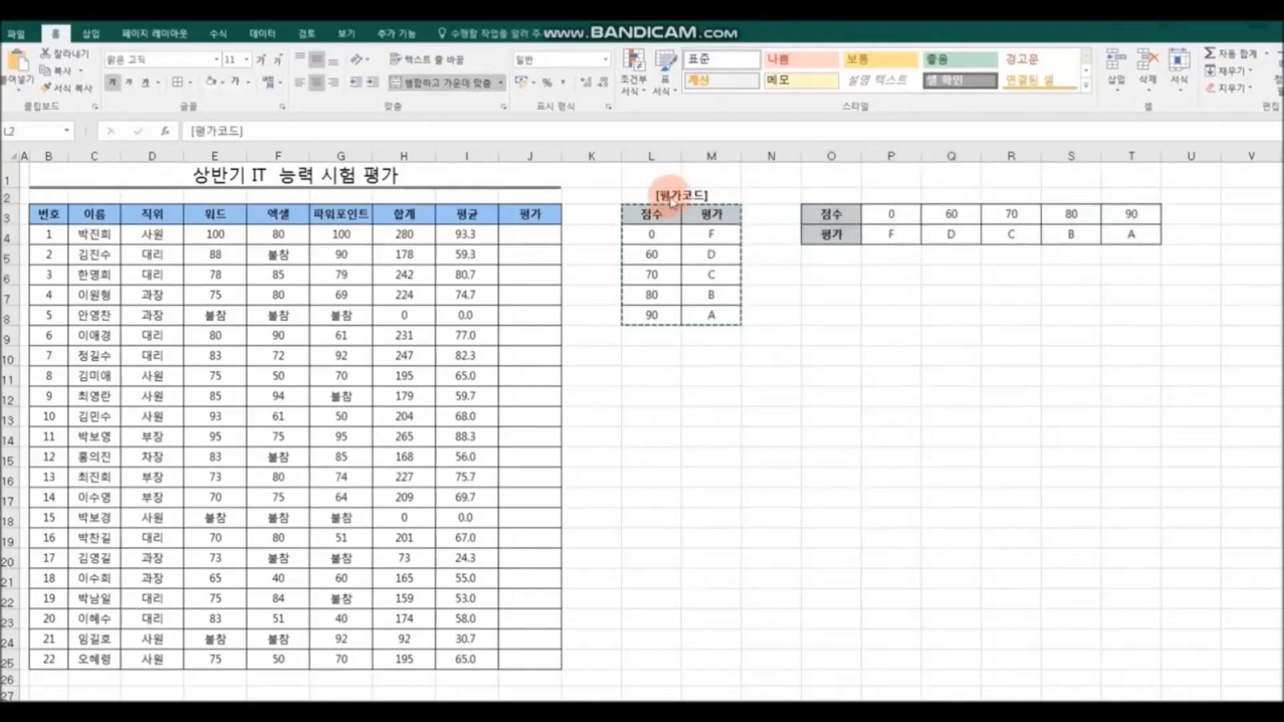
right_click(672, 200)
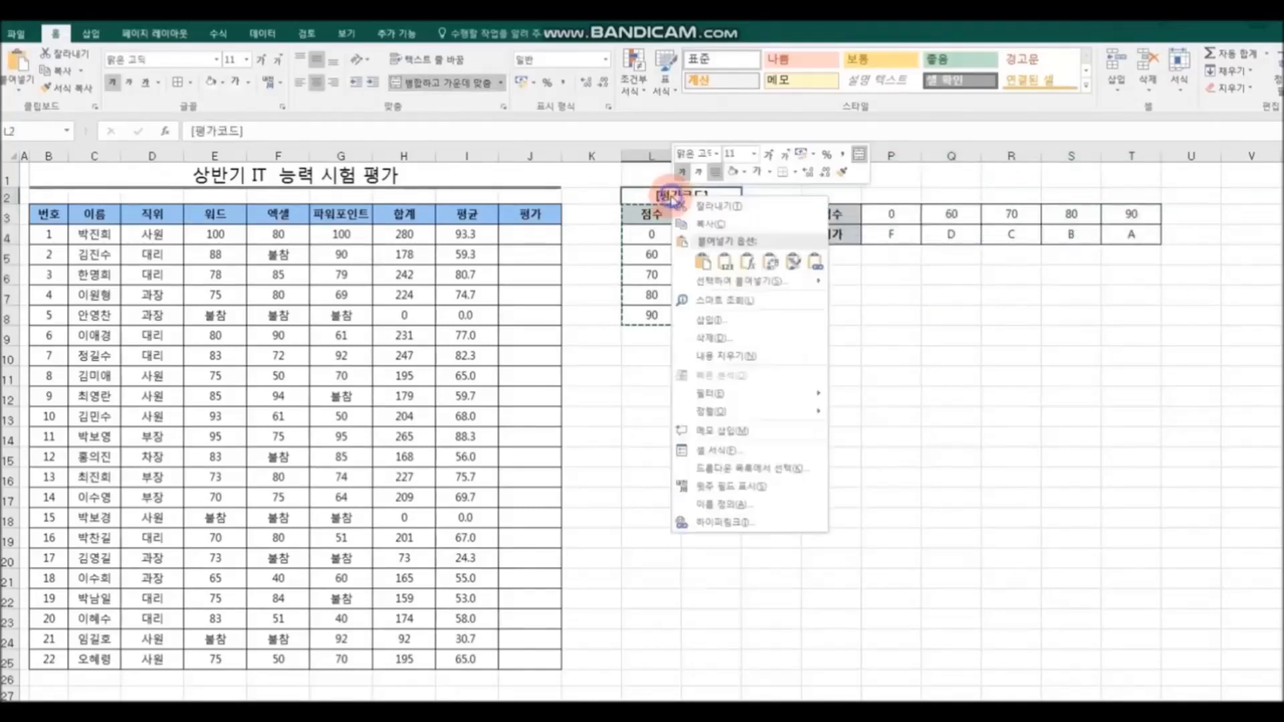
left_click(701, 223)
left_click_drag(829, 196, 891, 195)
key("Return")
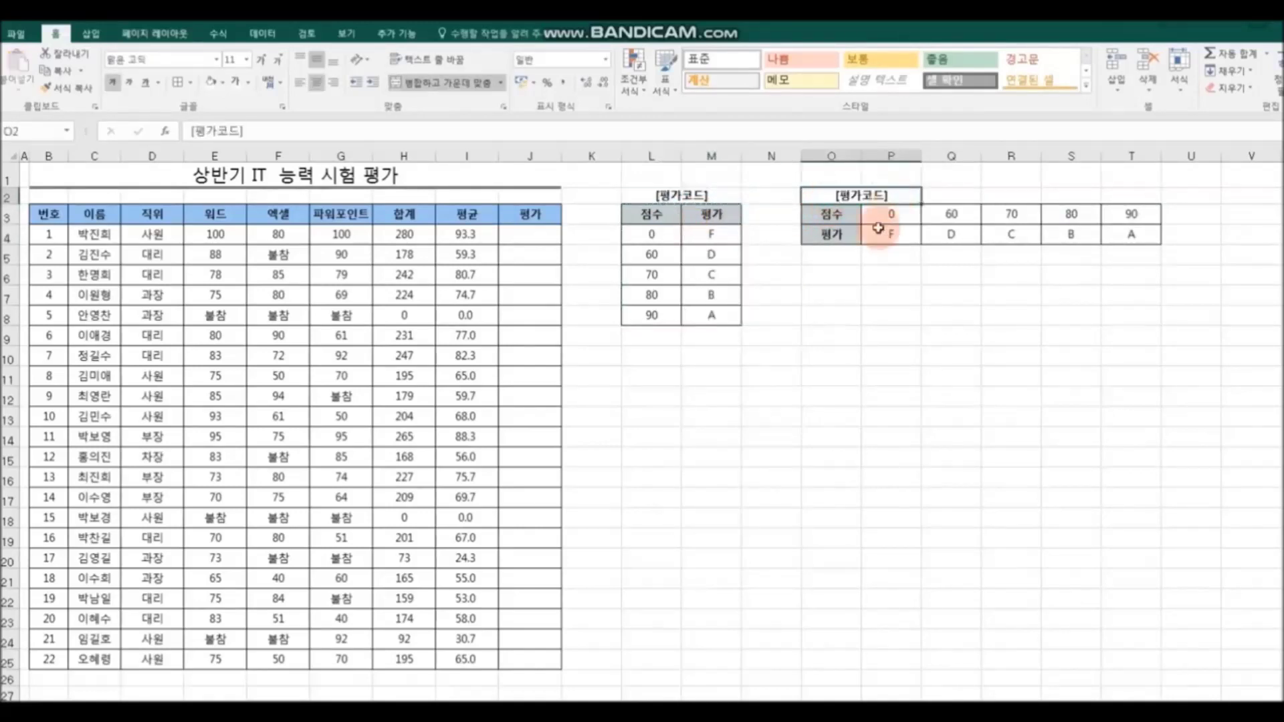
left_click(890, 334)
- Delete columns L through N, which hold the original vertical grade code table
left_click_drag(660, 164, 760, 159)
right_click(760, 162)
left_click(797, 281)
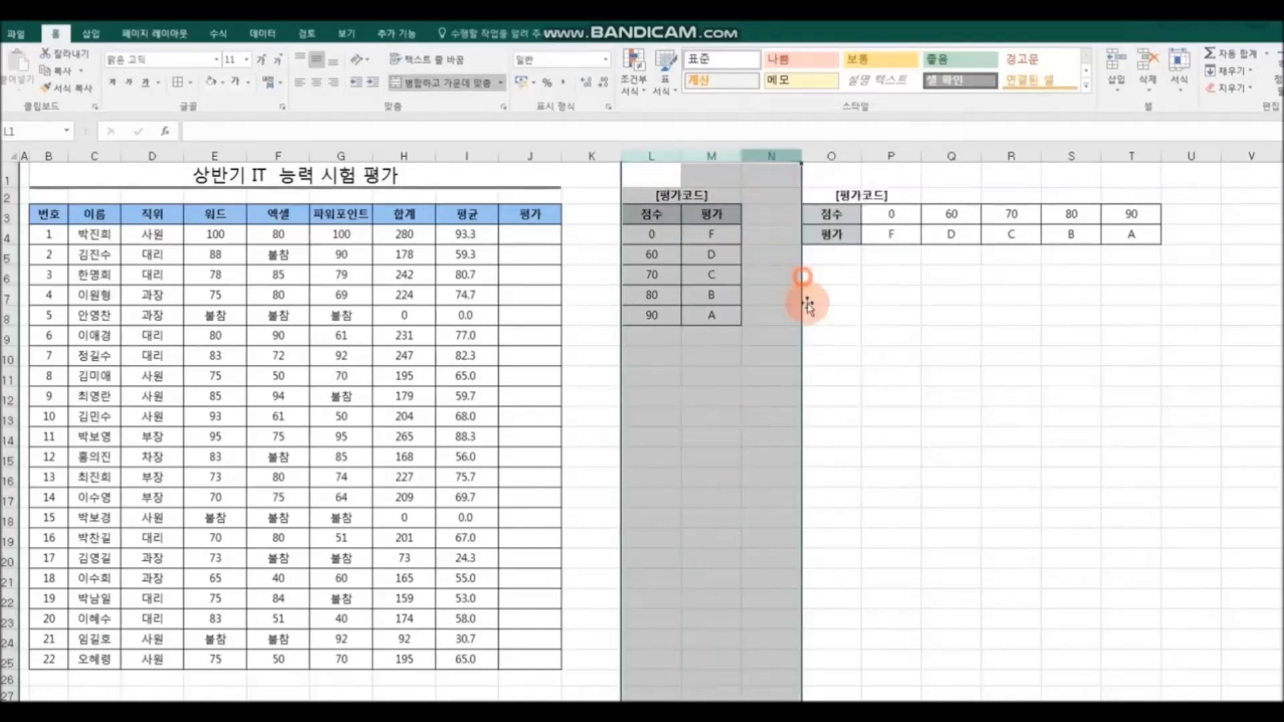
left_click(996, 457)
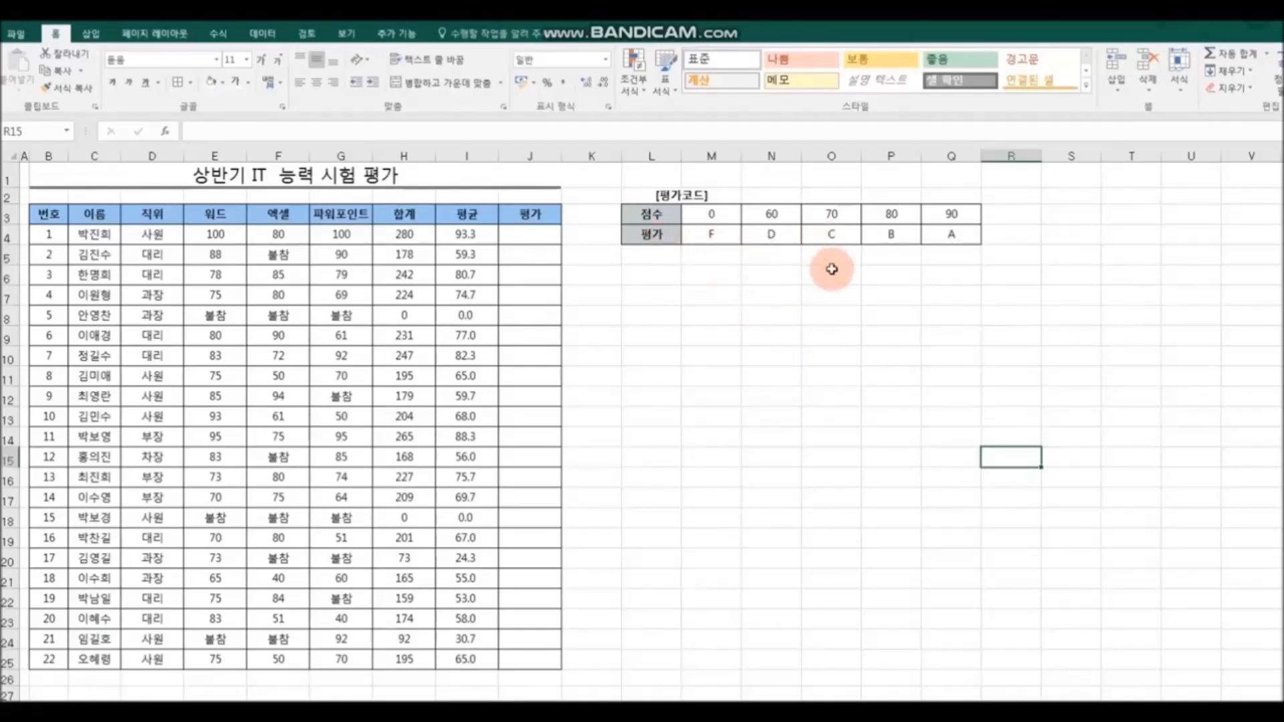
- Build an HLOOKUP function in J4 with I4 as the lookup value and the absolute range $M$3:$Q$4 as the table array
left_click(516, 235)
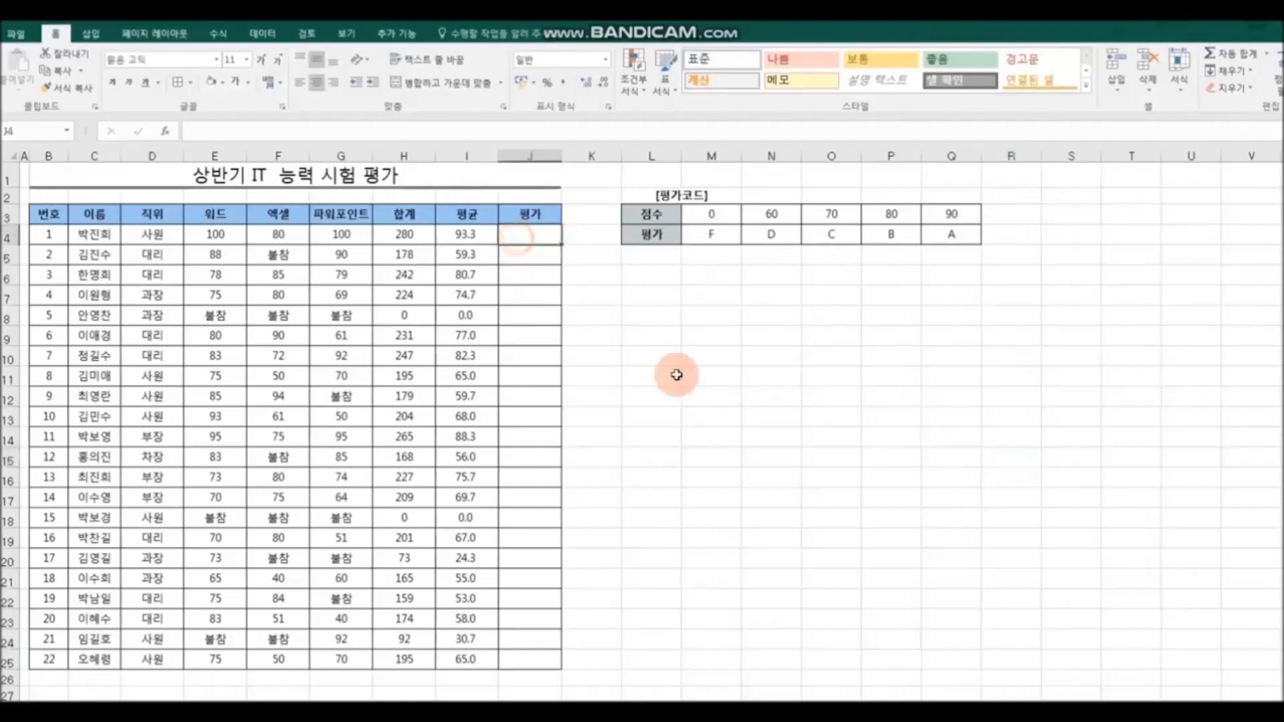
left_click(168, 134)
left_click(717, 381)
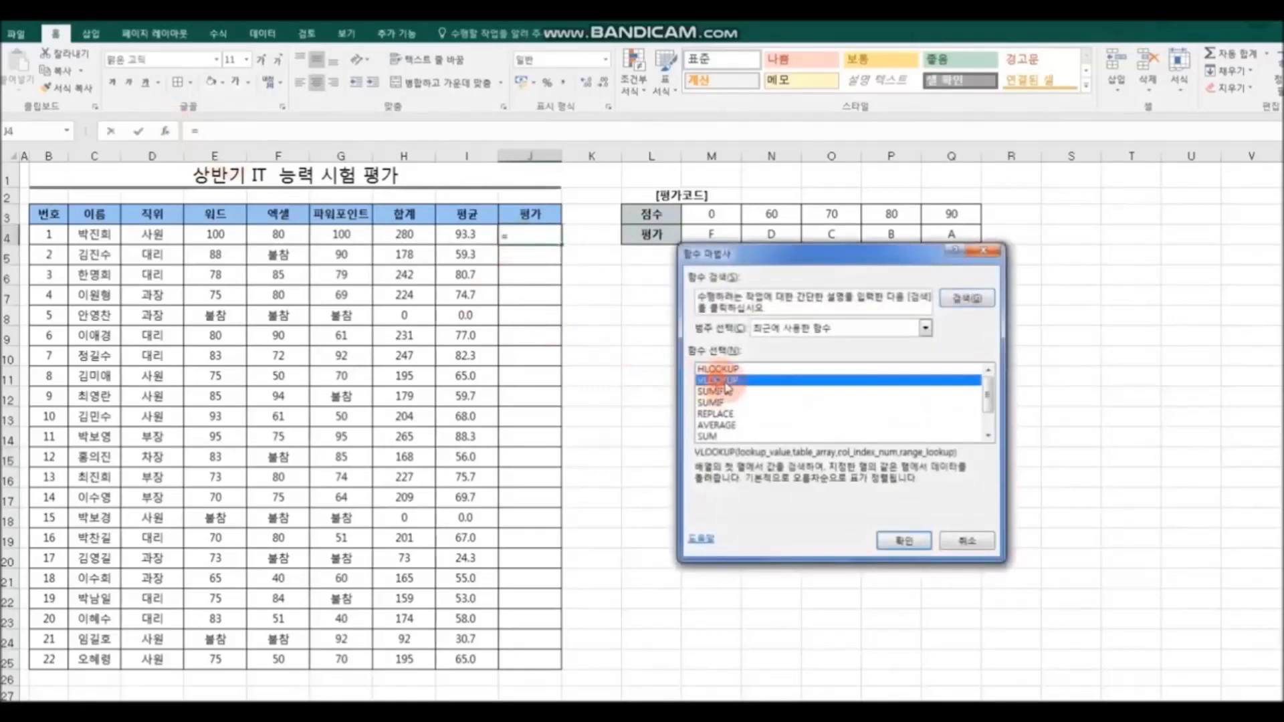
left_click(724, 370)
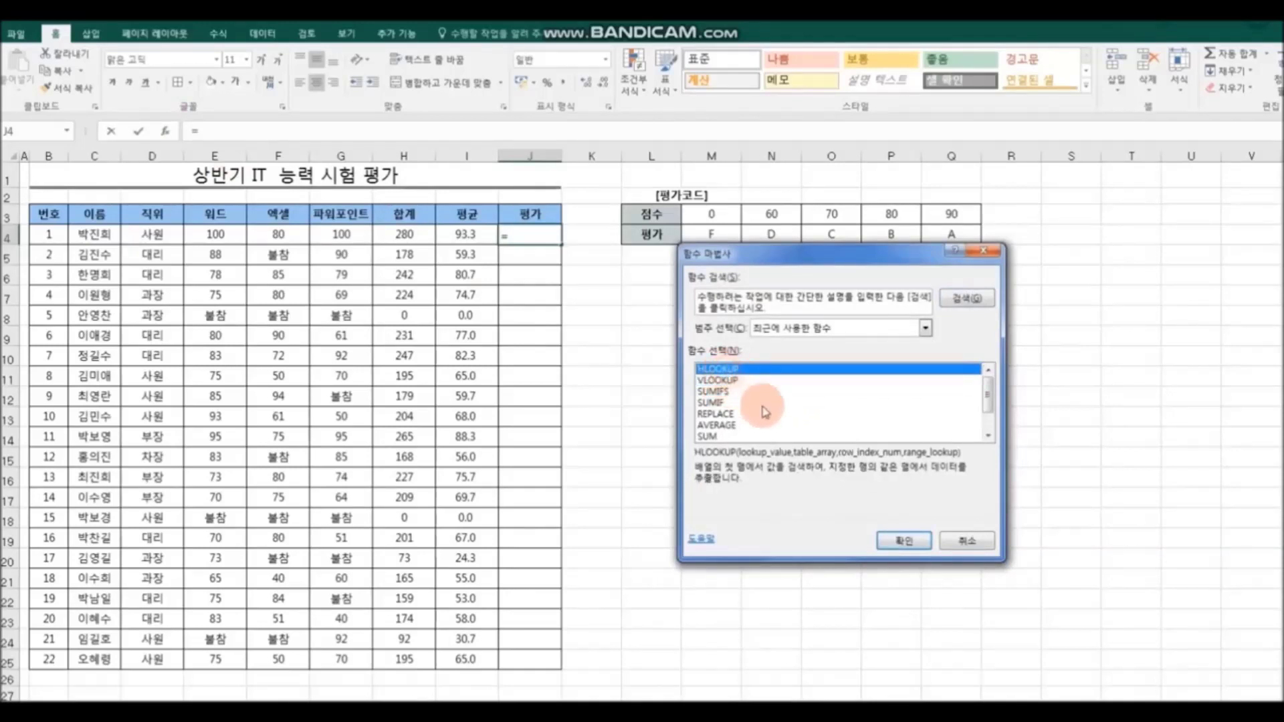
left_click_drag(742, 254, 683, 272)
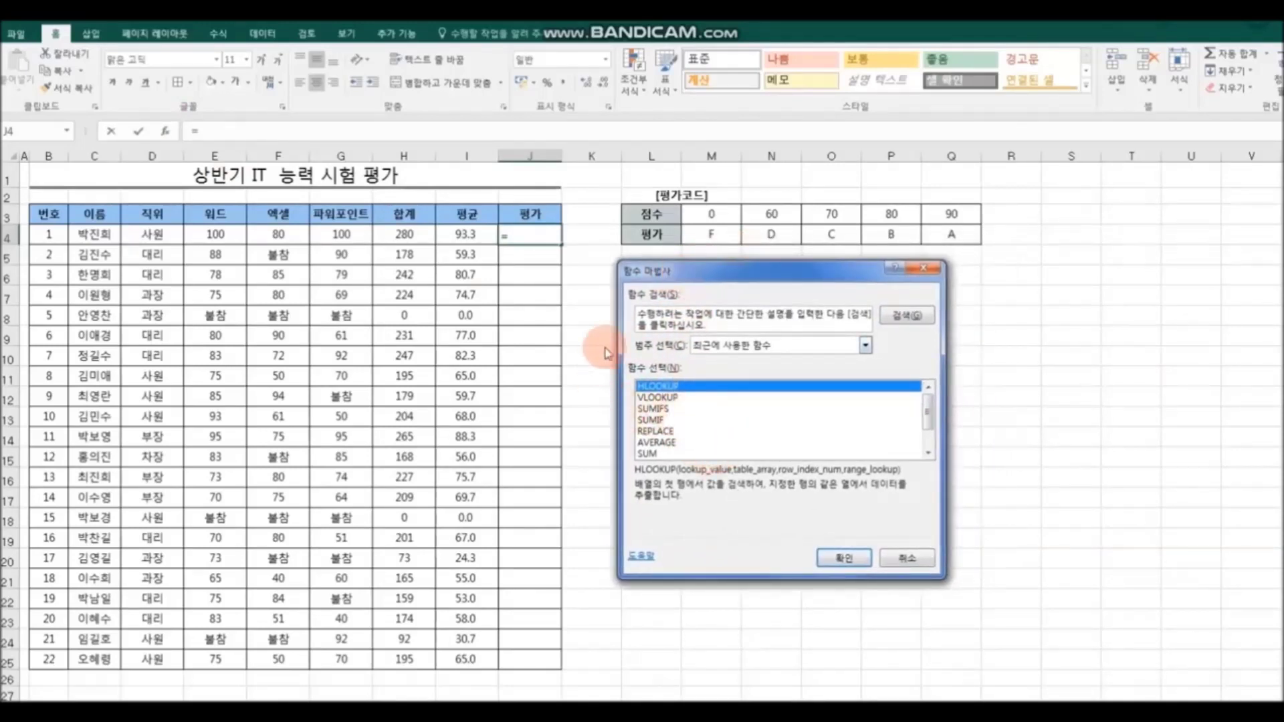
left_click(826, 559)
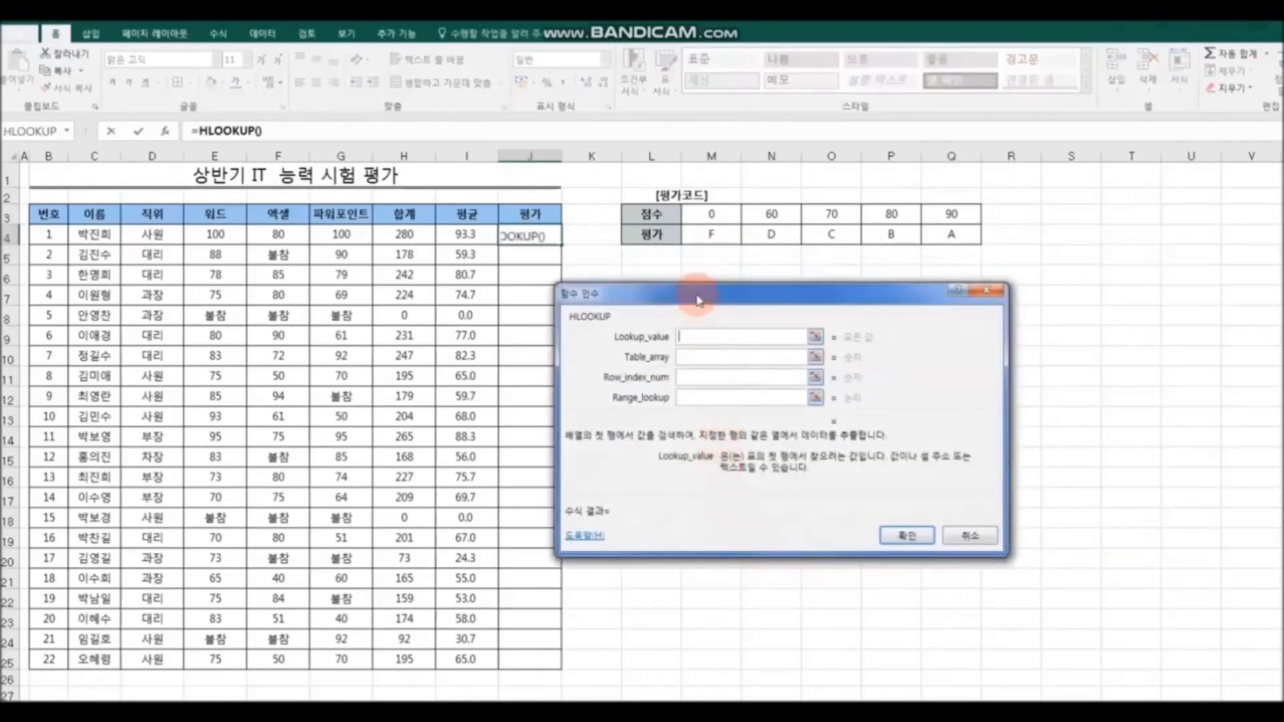
left_click_drag(699, 295, 733, 282)
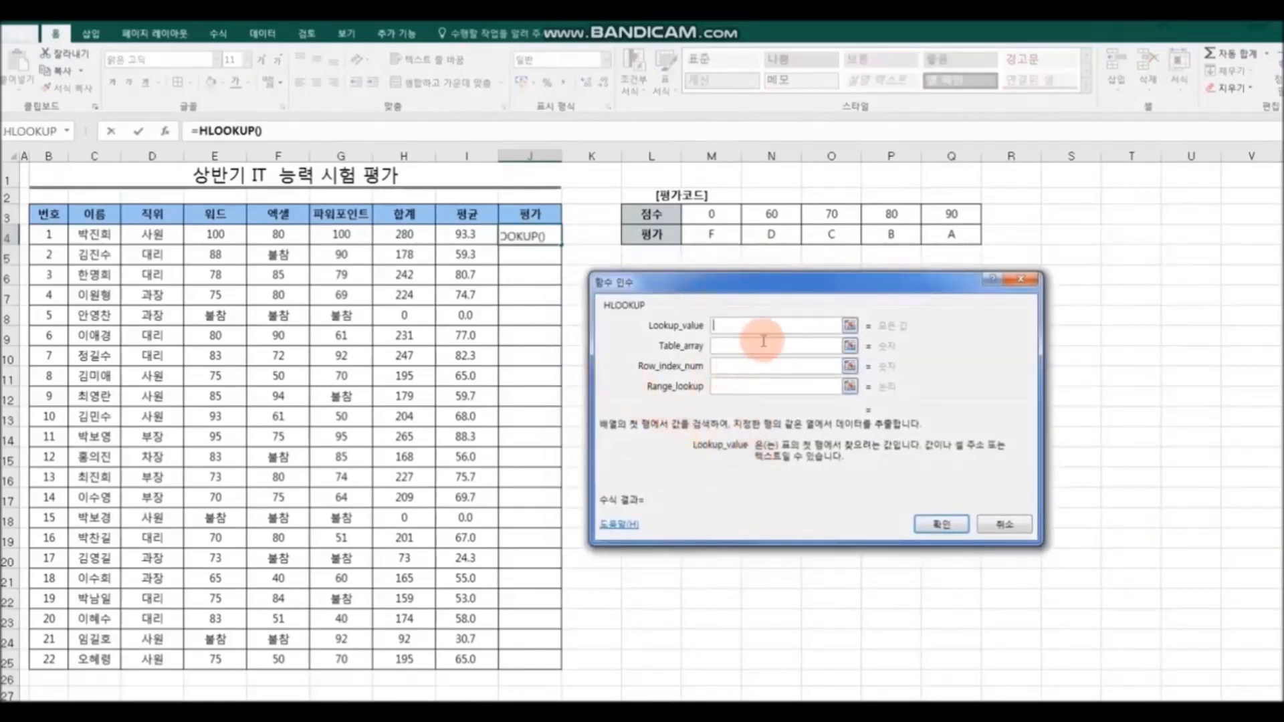
left_click(467, 234)
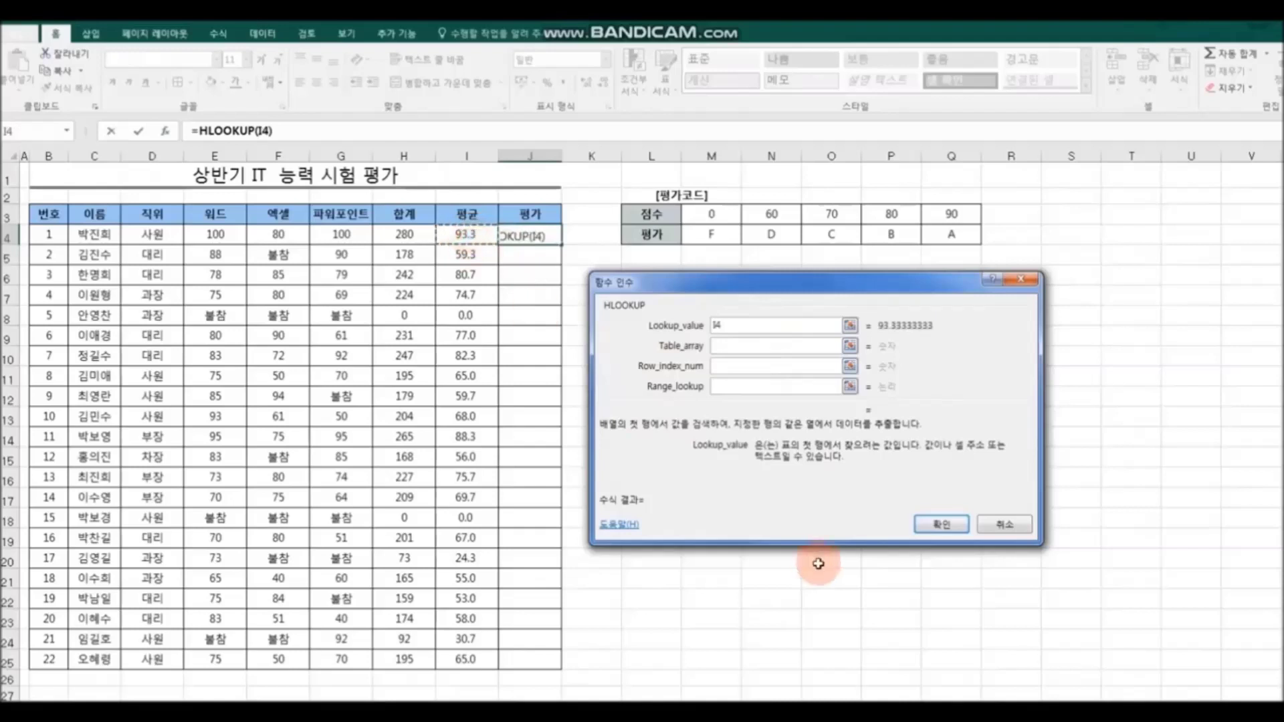
left_click(725, 345)
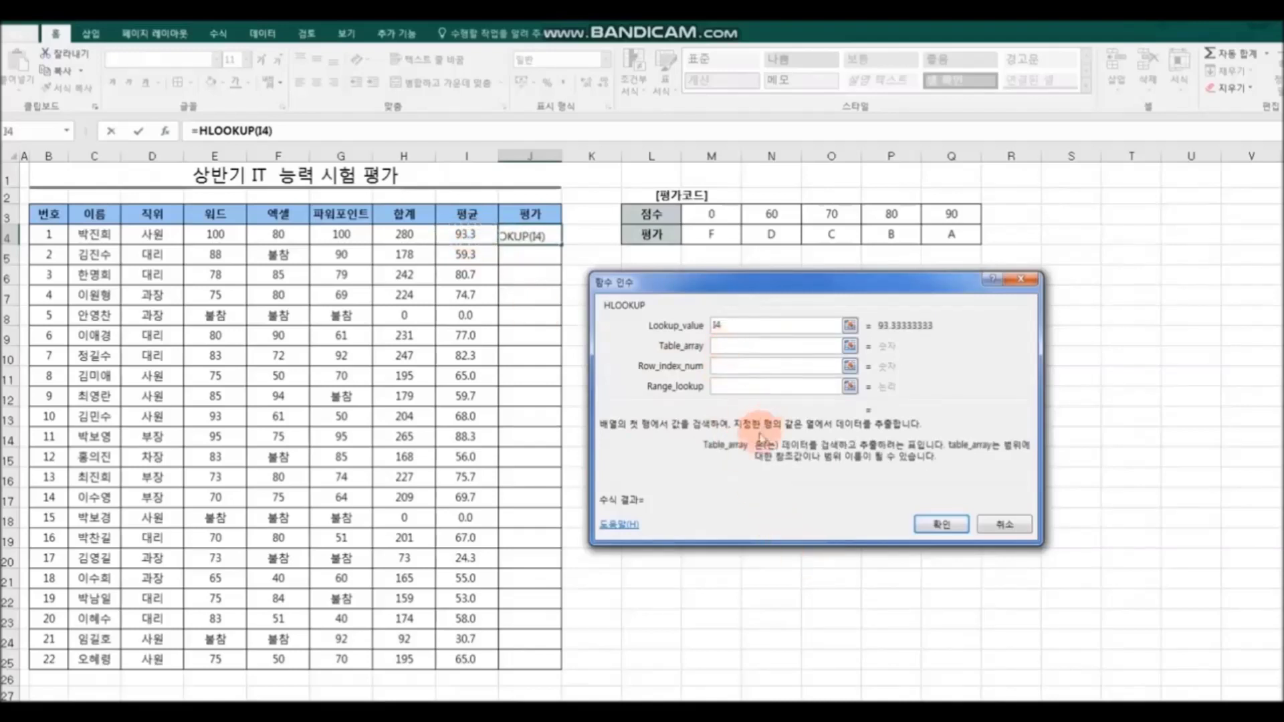
left_click_drag(711, 214, 957, 235)
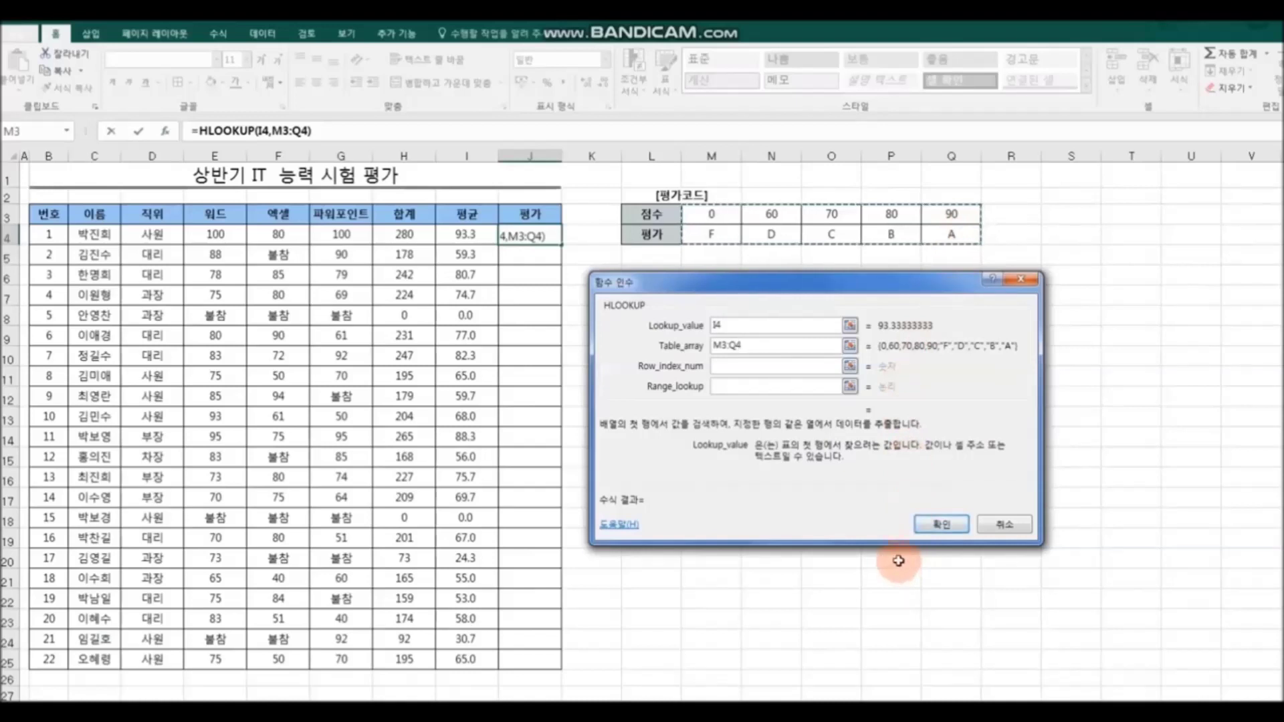
key("F4")
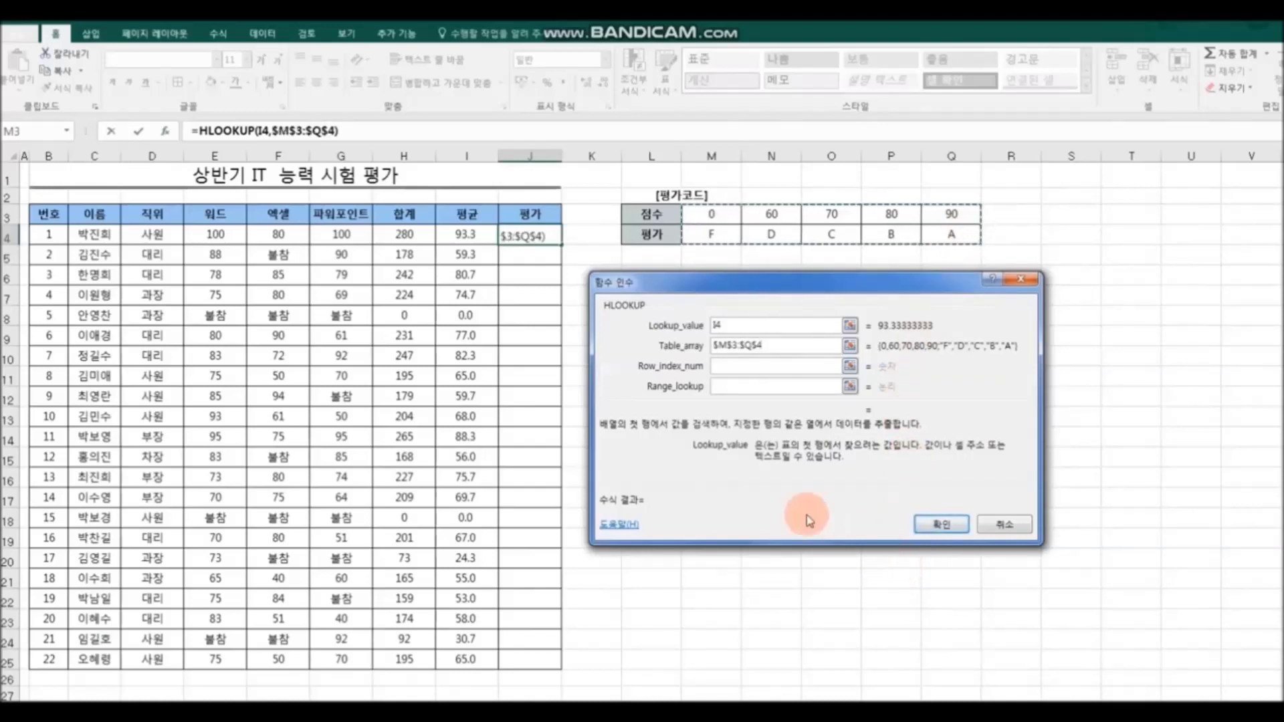
- Complete the HLOOKUP in J4 with row index number 2 and fill the formula down the 평가 column to J25
left_click(740, 367)
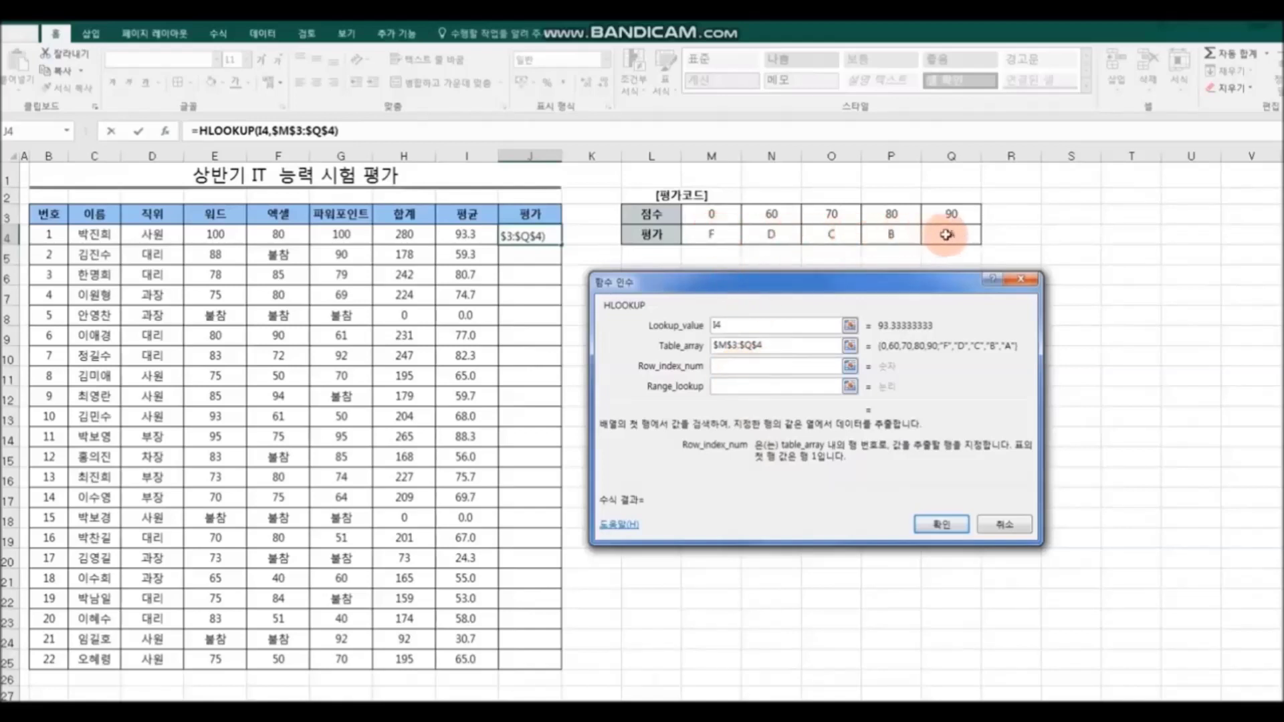
type("2")
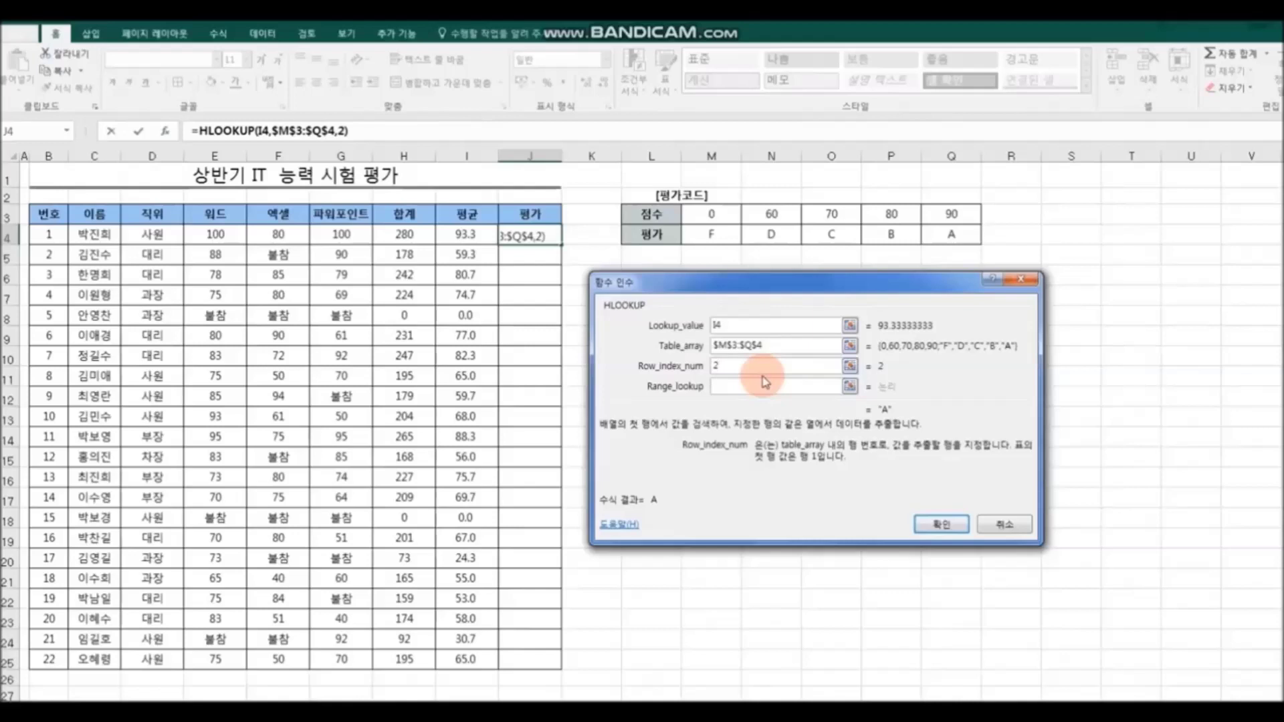
left_click(963, 524)
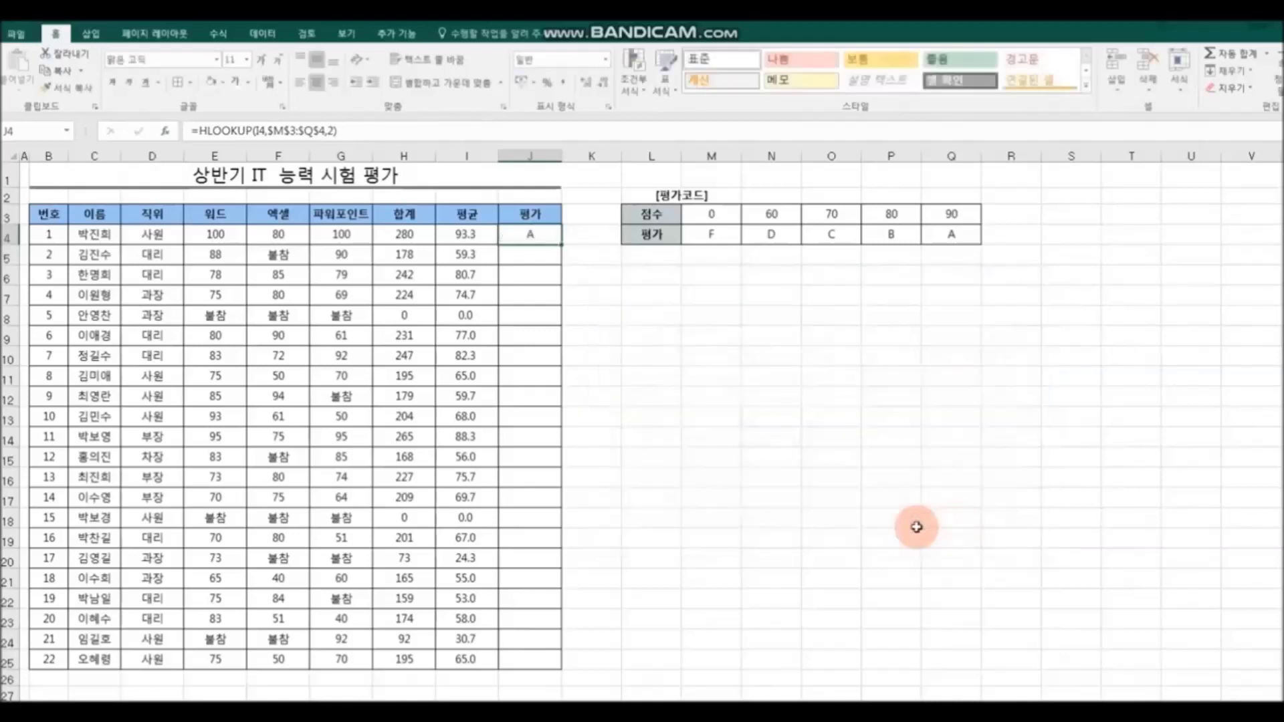
double_click(562, 245)
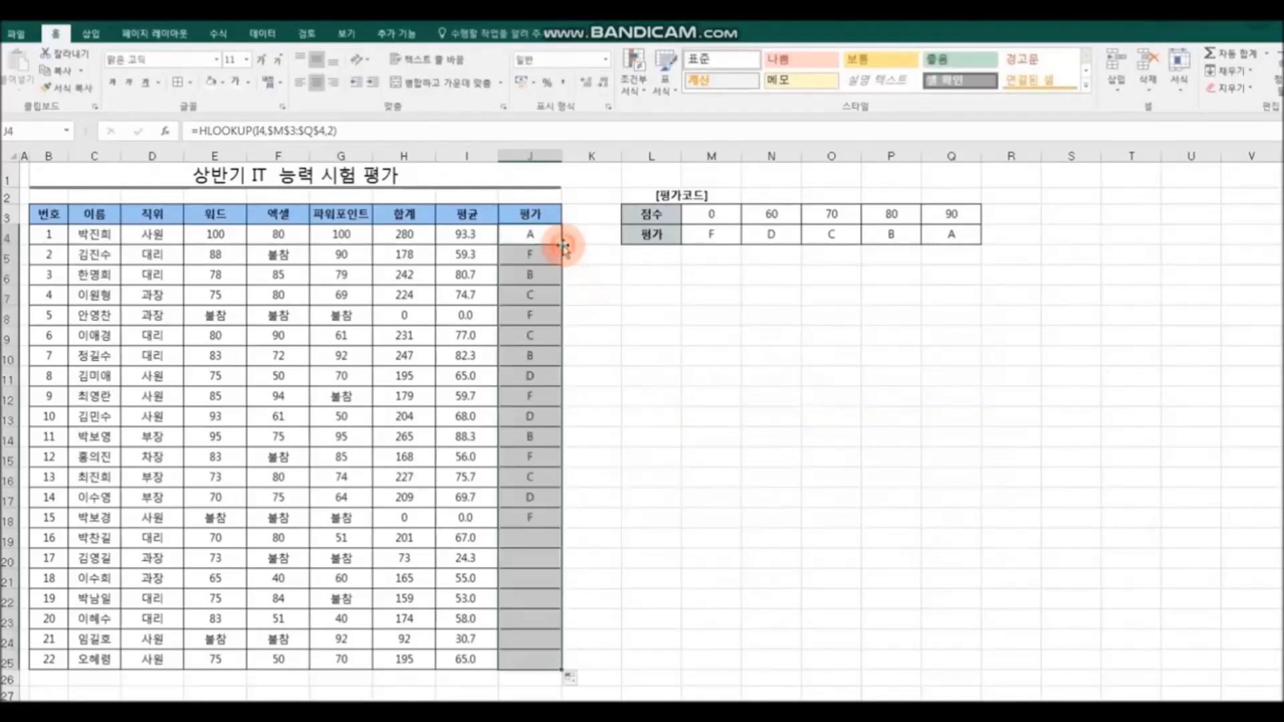
left_click(1190, 535)
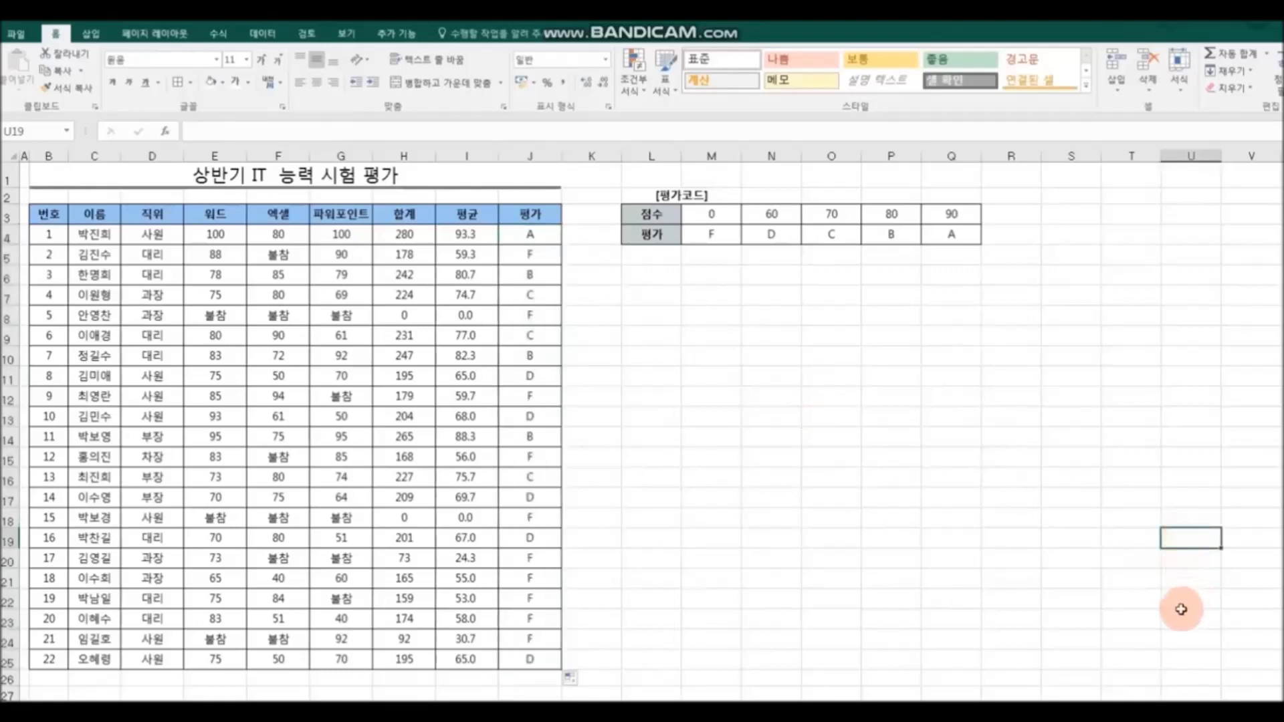